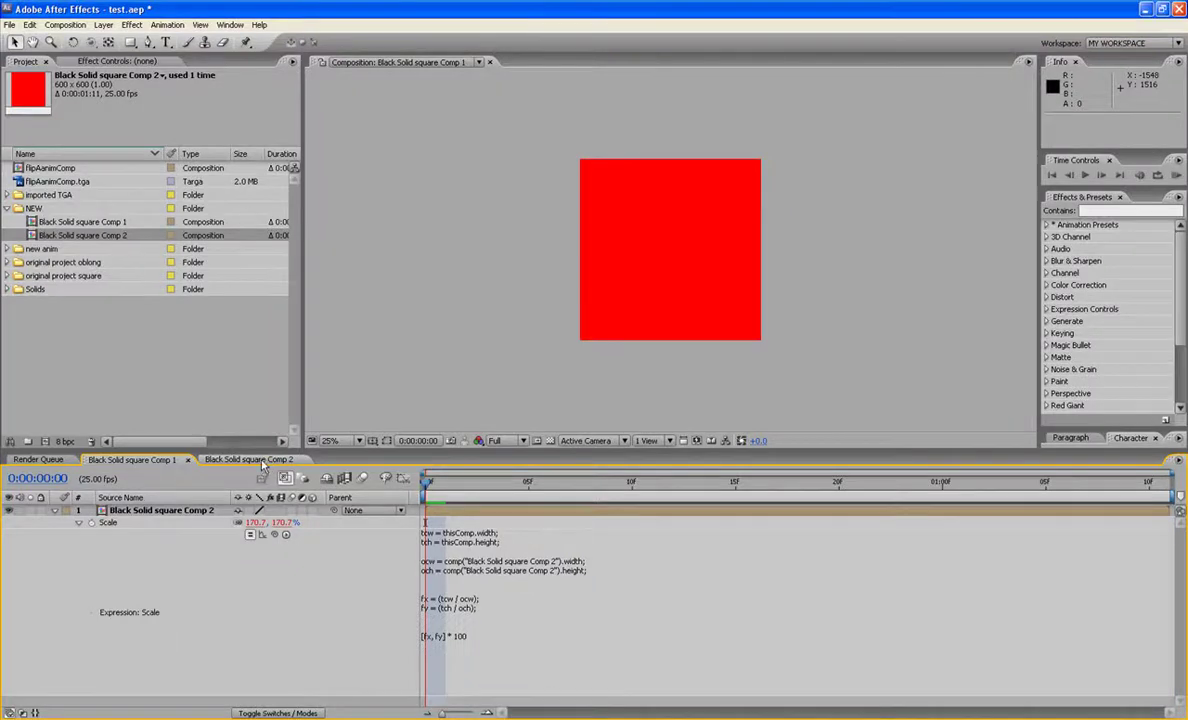
# - Resize Black Solid square Comp 2 to 800×800, then return to Comp 1 viewed at 50%
pyautogui.click(262, 460)
pyautogui.rightClick(289, 541)
pyautogui.click(329, 559)
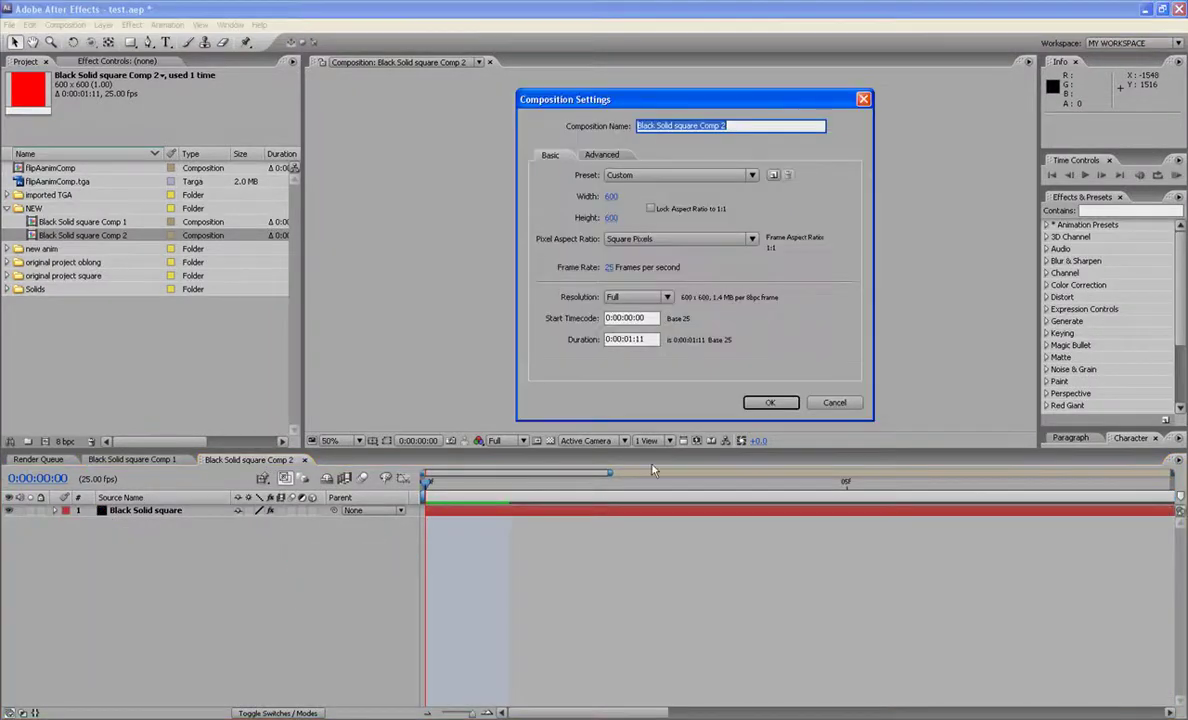
pyautogui.press('Tab')
pyautogui.press('Tab')
pyautogui.write('800')
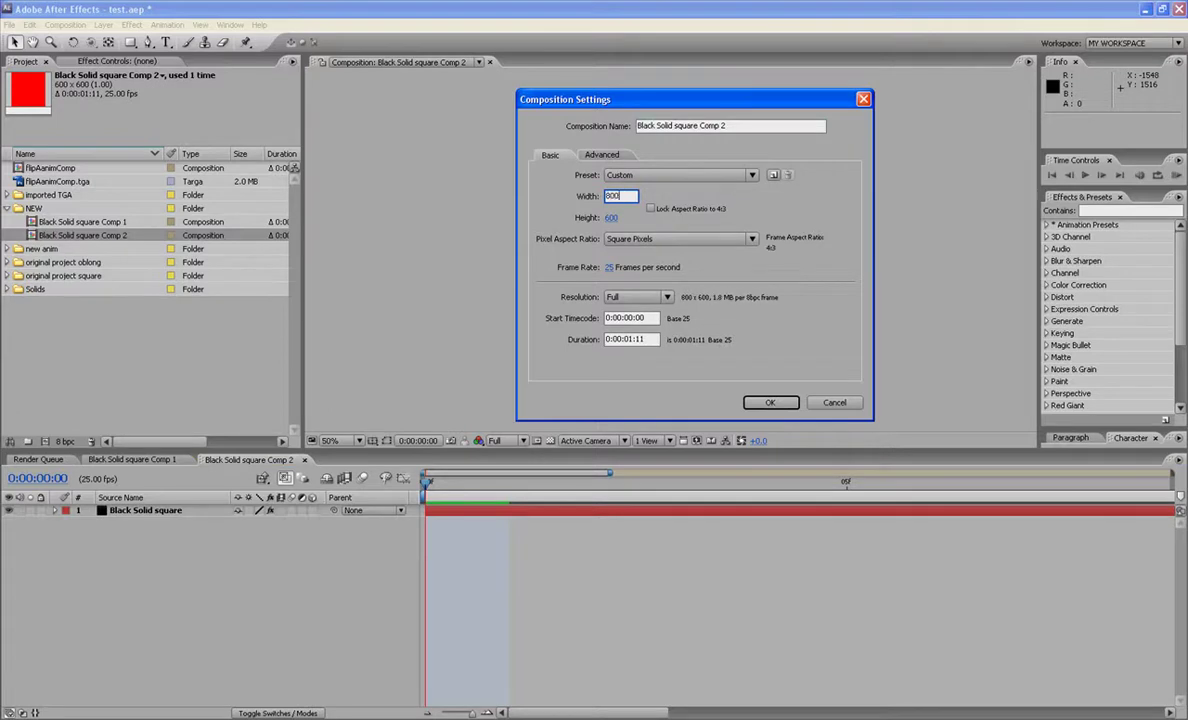
pyautogui.press('Tab')
pyautogui.write('800')
pyautogui.press('Return')
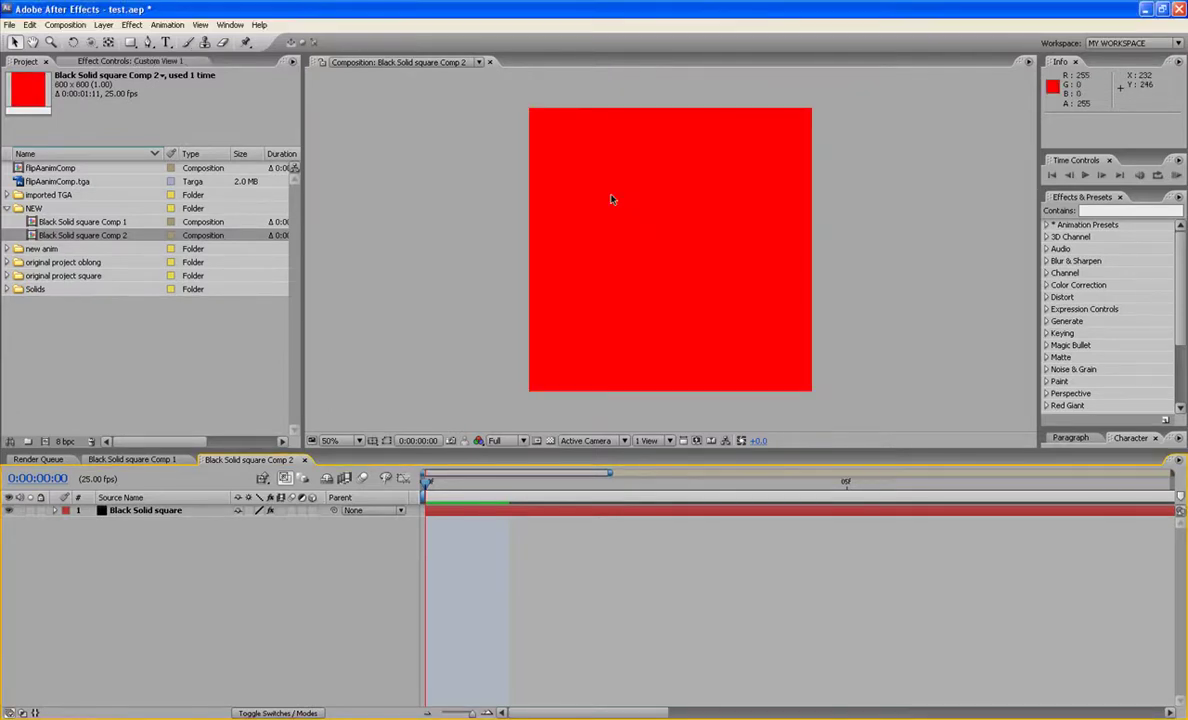
pyautogui.click(150, 460)
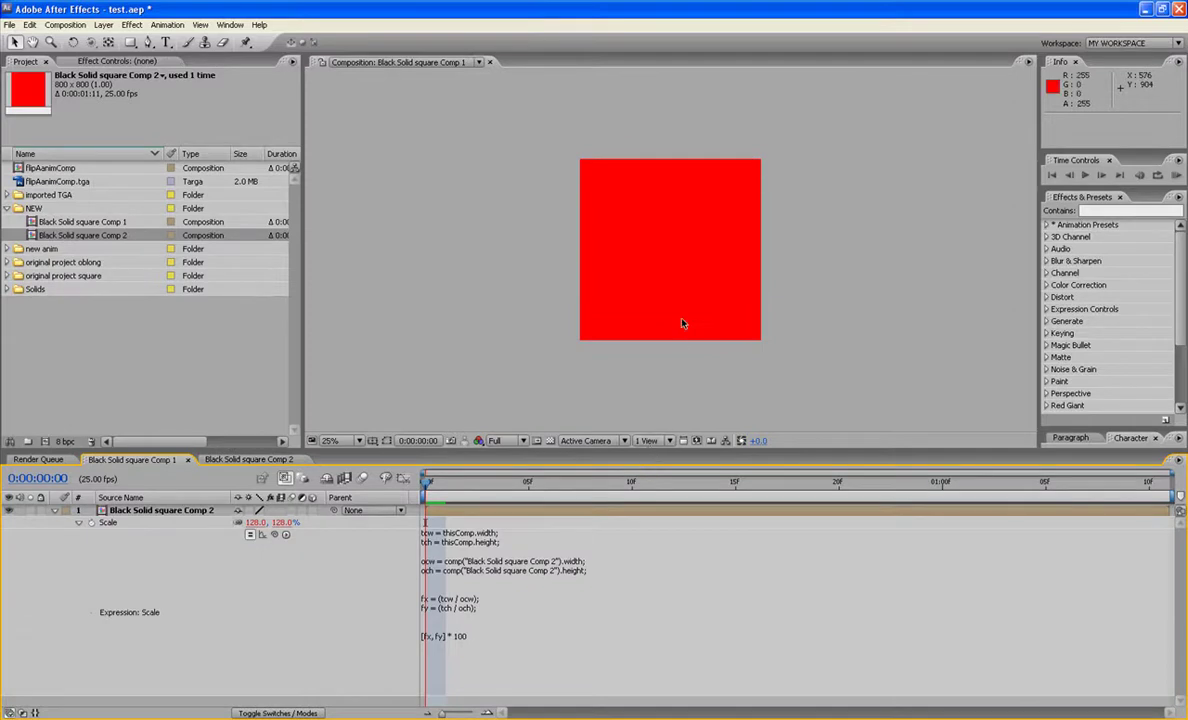
pyautogui.press('.')
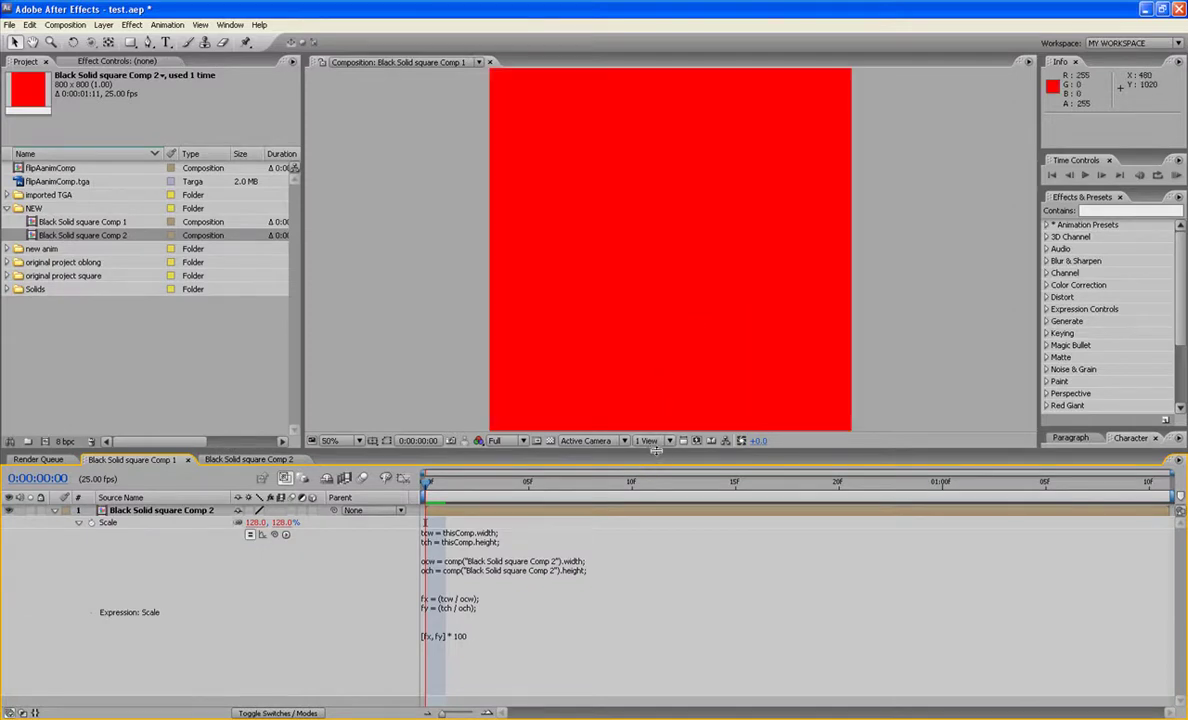
# - Pre-compose the nested Comp 2 layer into Black Solid square Comp 3 with the default name
pyautogui.moveTo(655, 451); pyautogui.dragTo(655, 473)
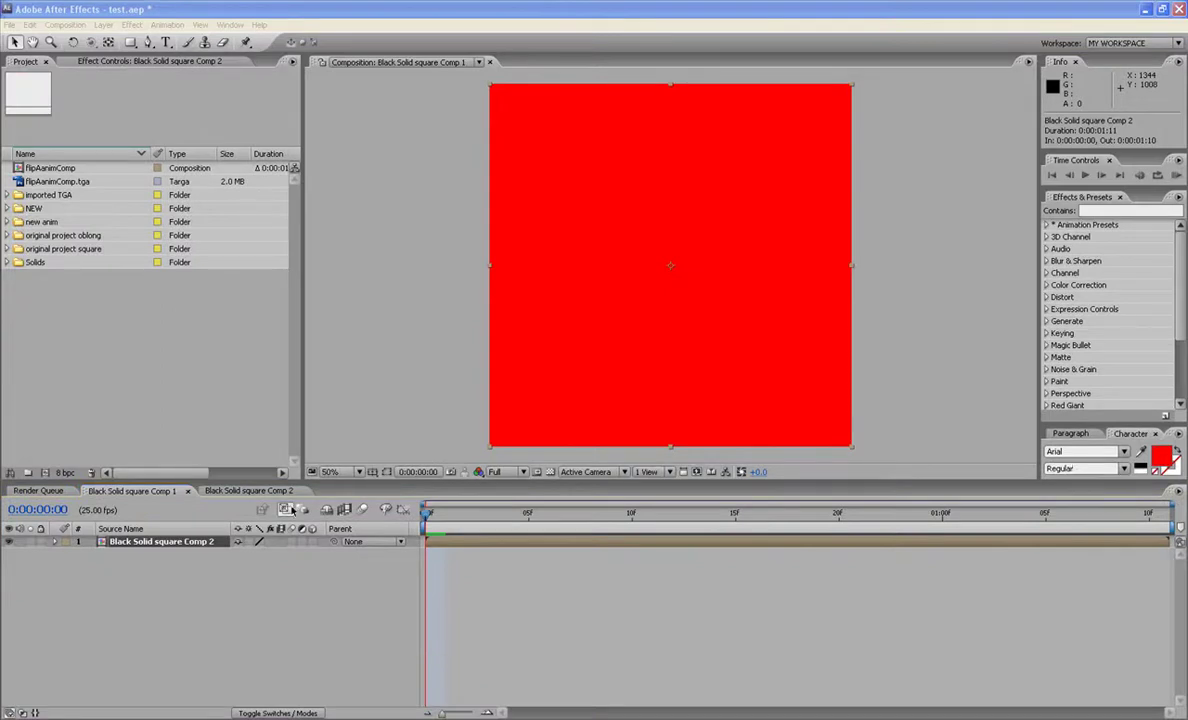
pyautogui.click(195, 546)
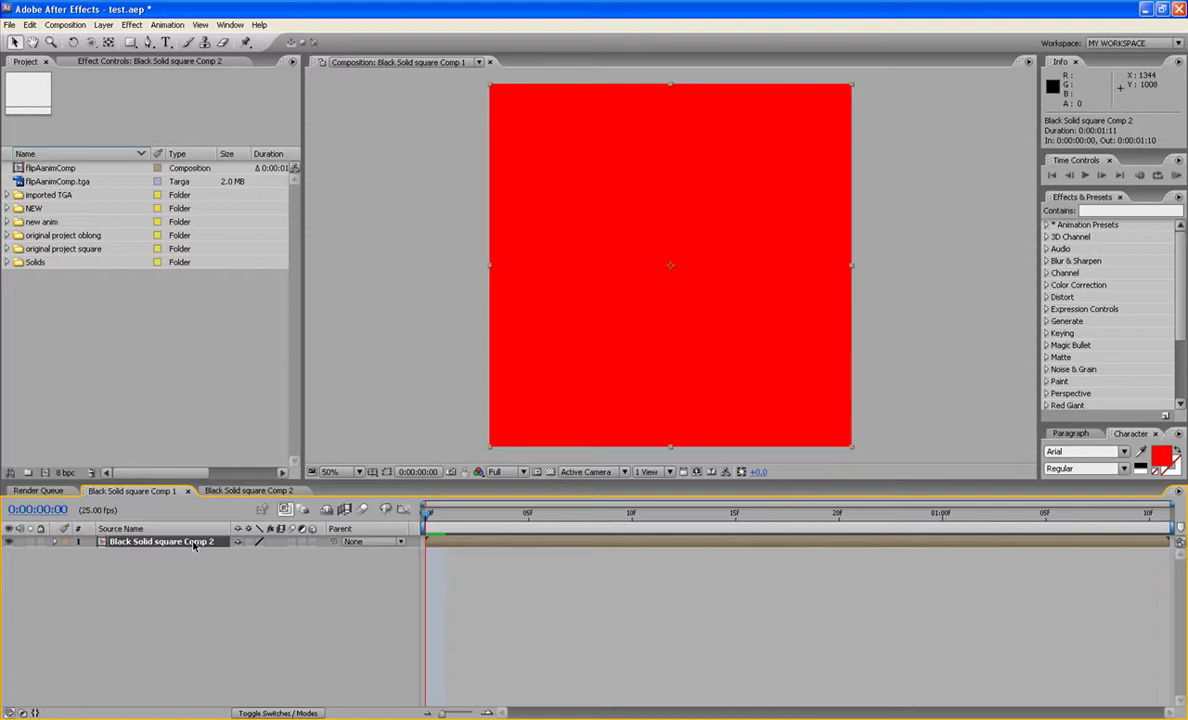
pyautogui.hotkey('ctrl', 'shift', 'c')
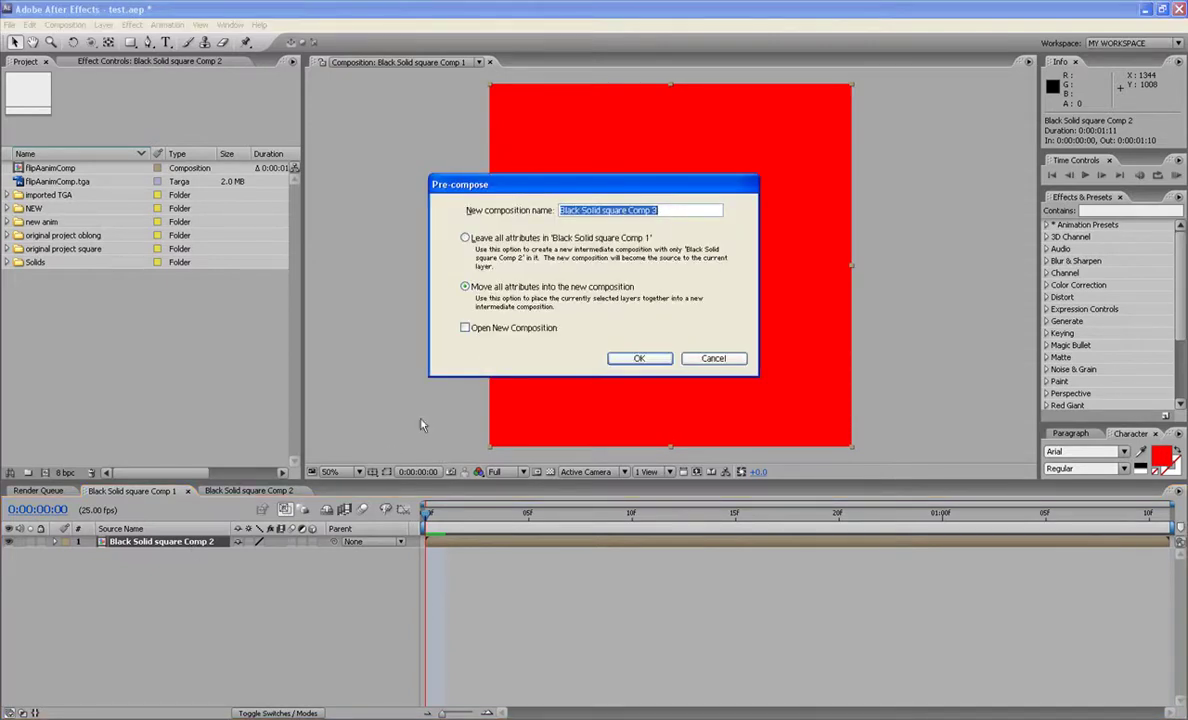
pyautogui.click(640, 358)
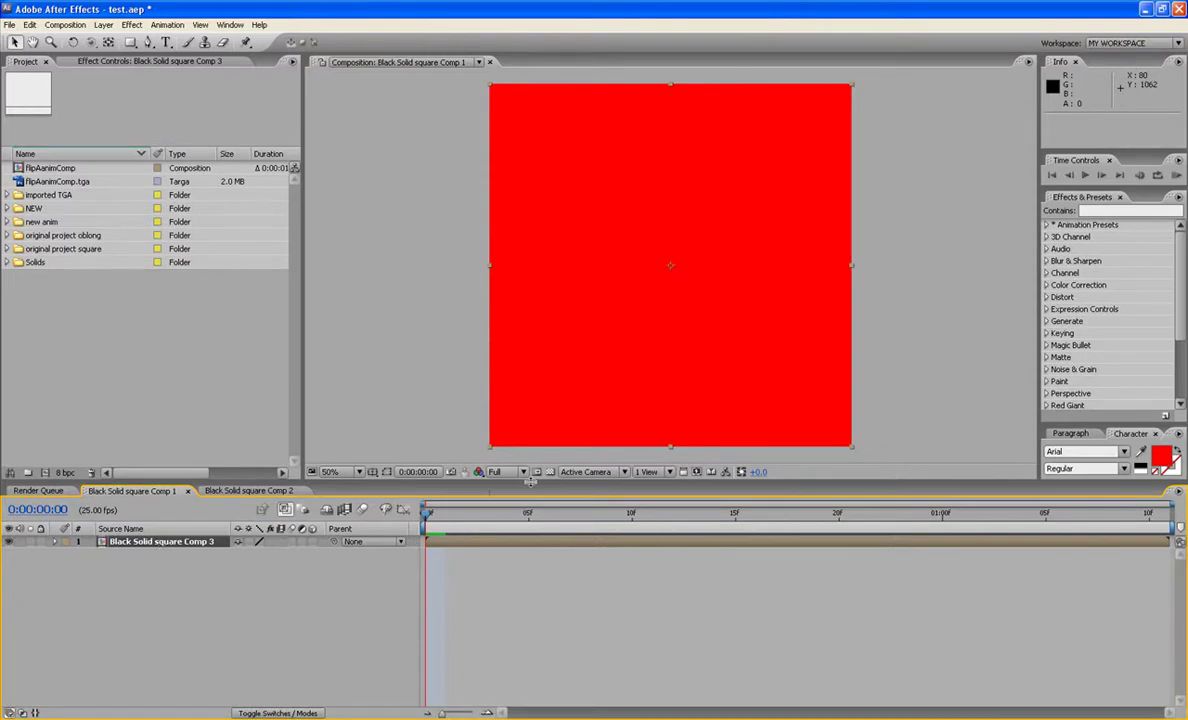
pyautogui.moveTo(530, 481); pyautogui.dragTo(530, 468)
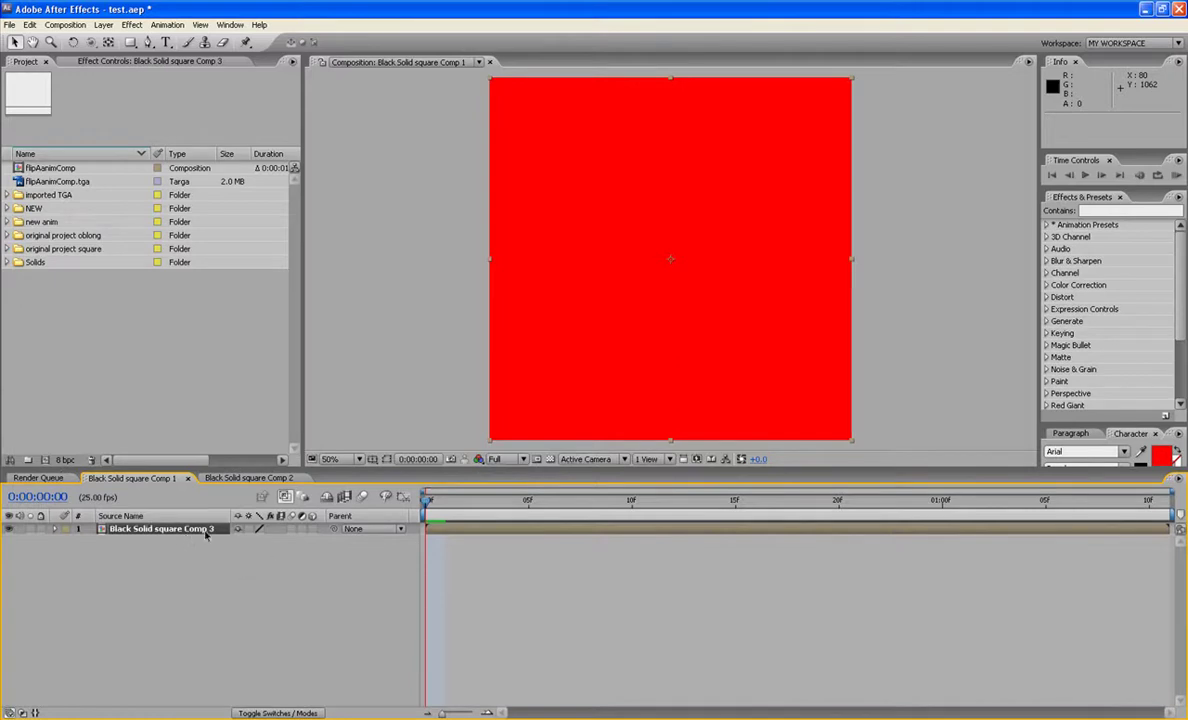
pyautogui.moveTo(460, 499); pyautogui.dragTo(1065, 502)
pyautogui.press('space')
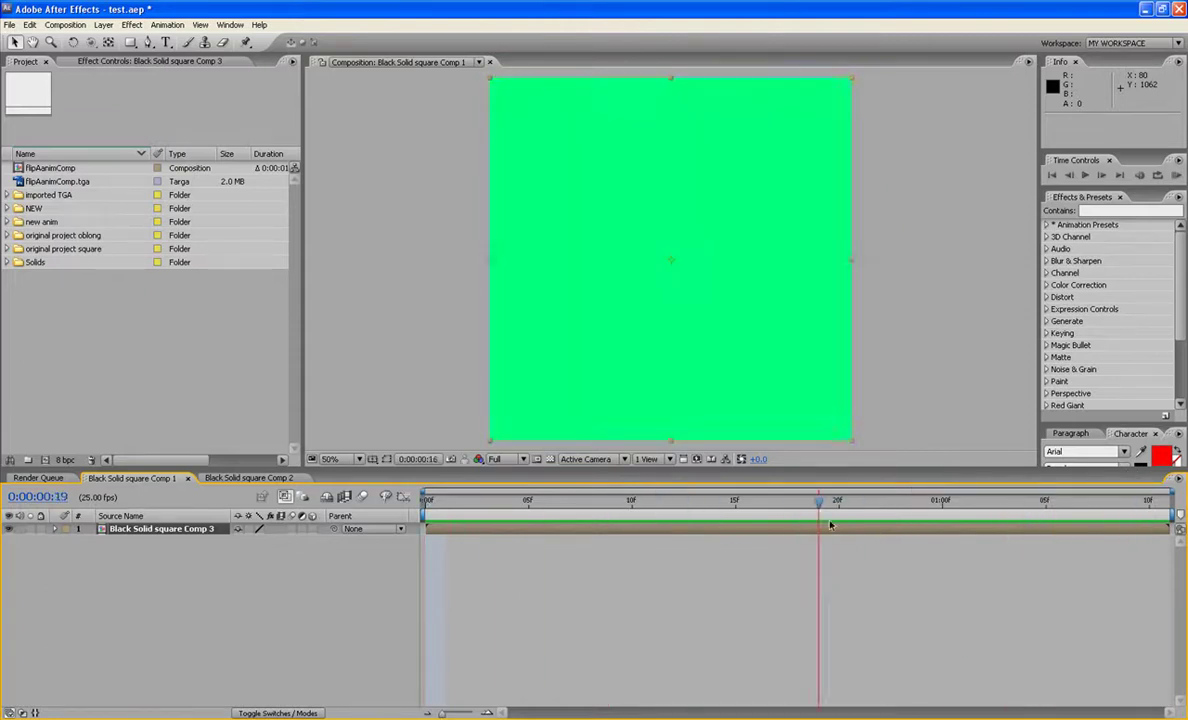
pyautogui.press('space')
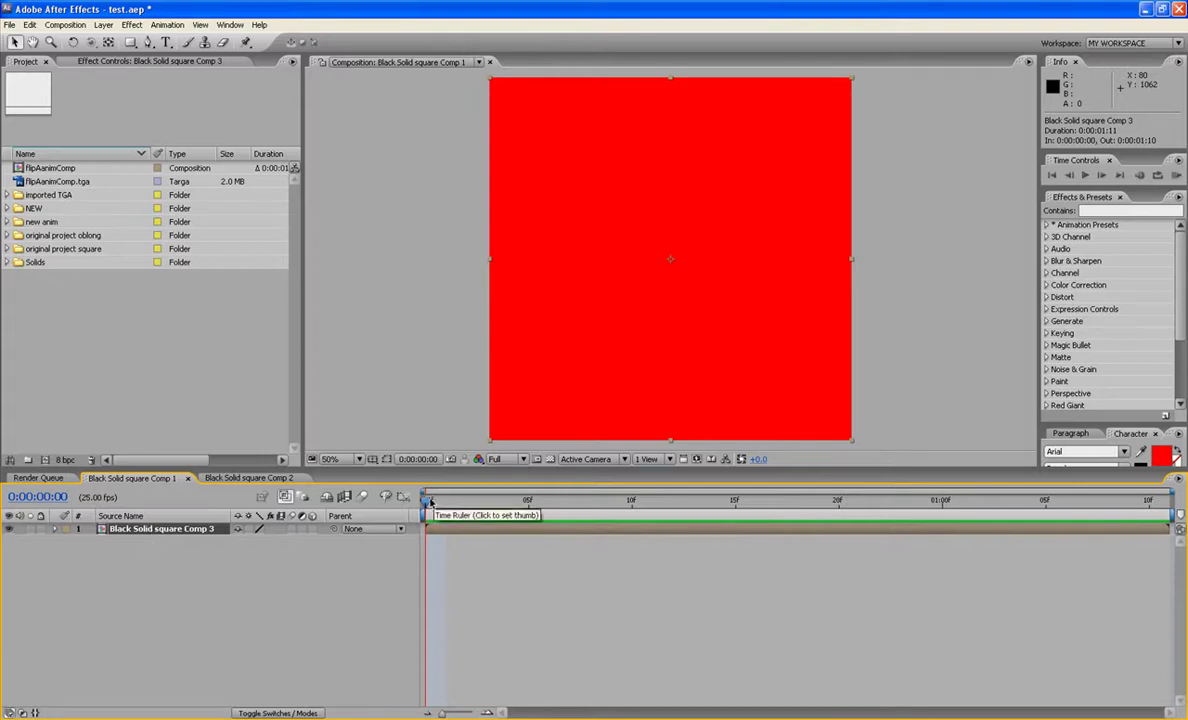
pyautogui.click(446, 505)
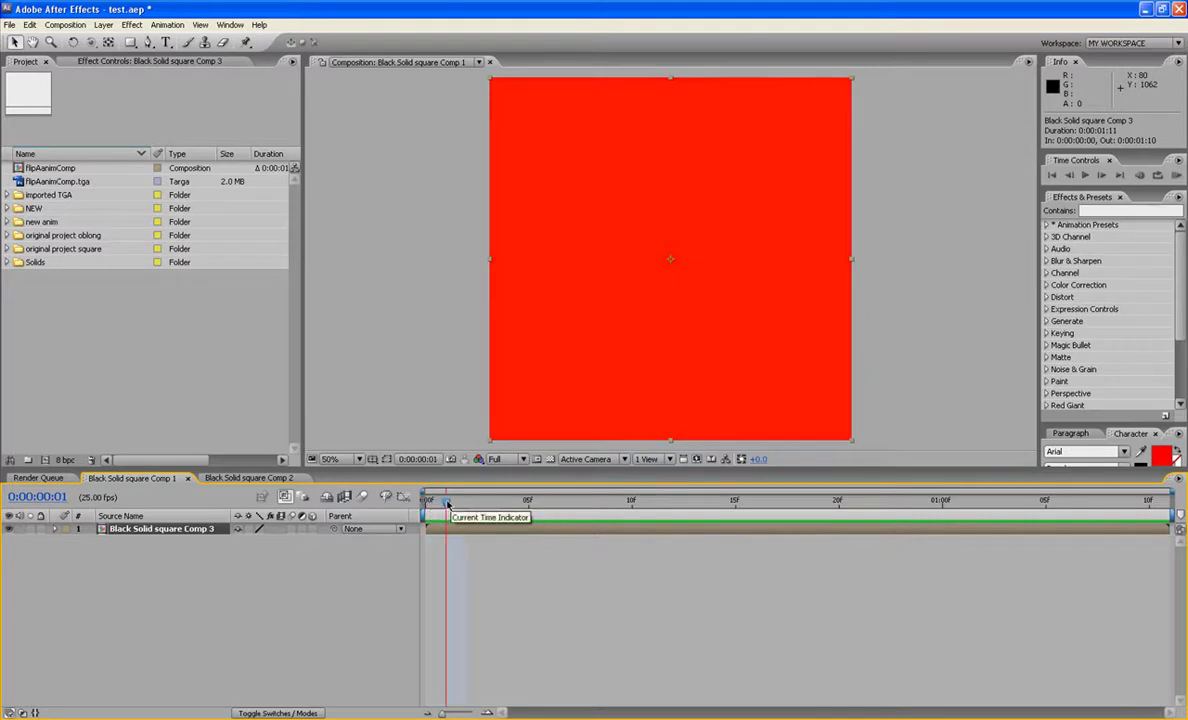
pyautogui.click(470, 503)
pyautogui.click(487, 503)
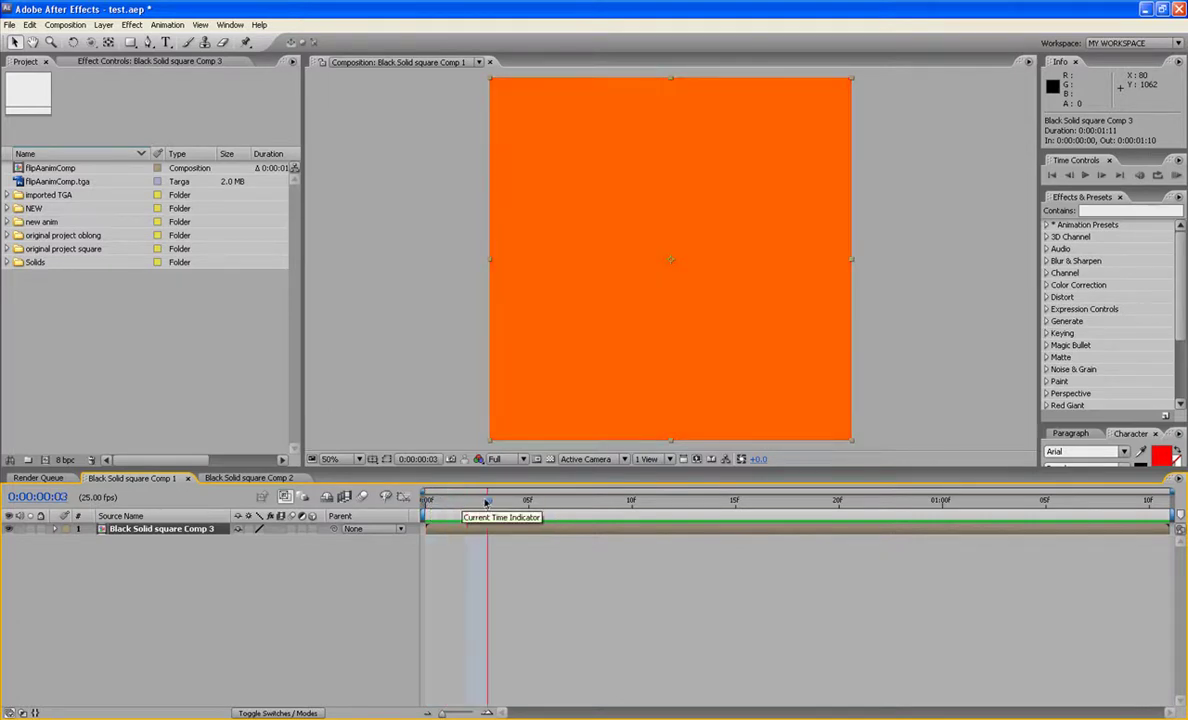
pyautogui.click(507, 503)
pyautogui.click(527, 502)
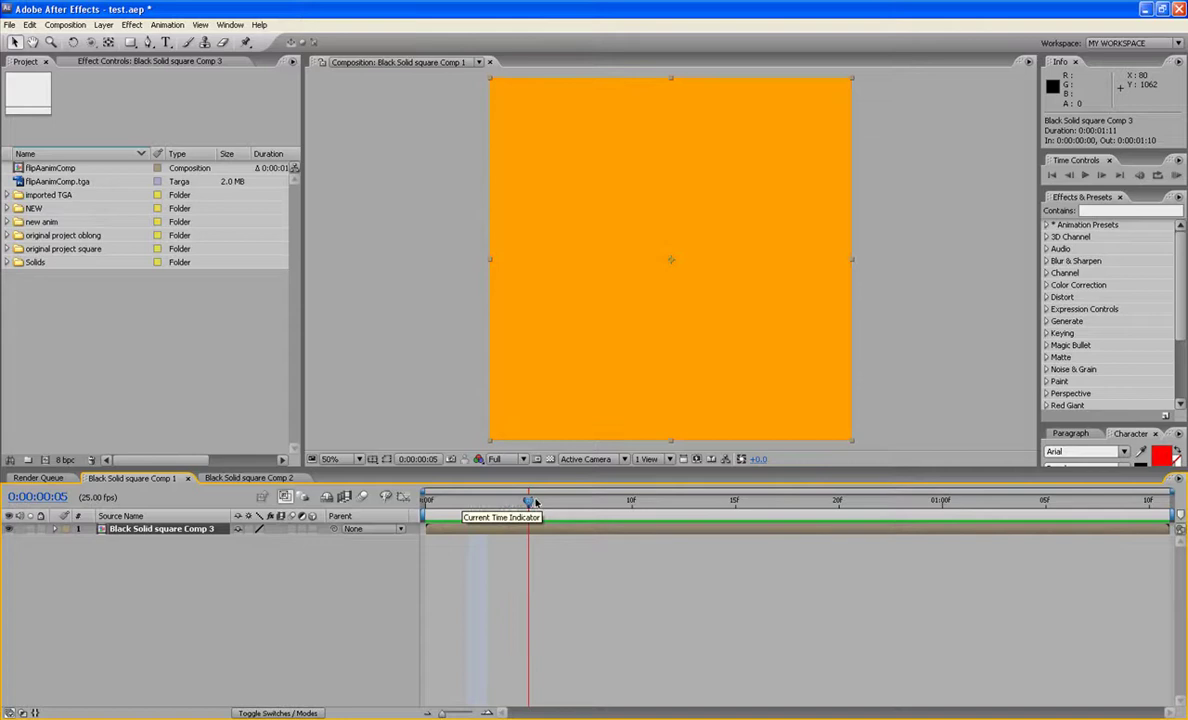
pyautogui.moveTo(528, 502); pyautogui.dragTo(427, 501)
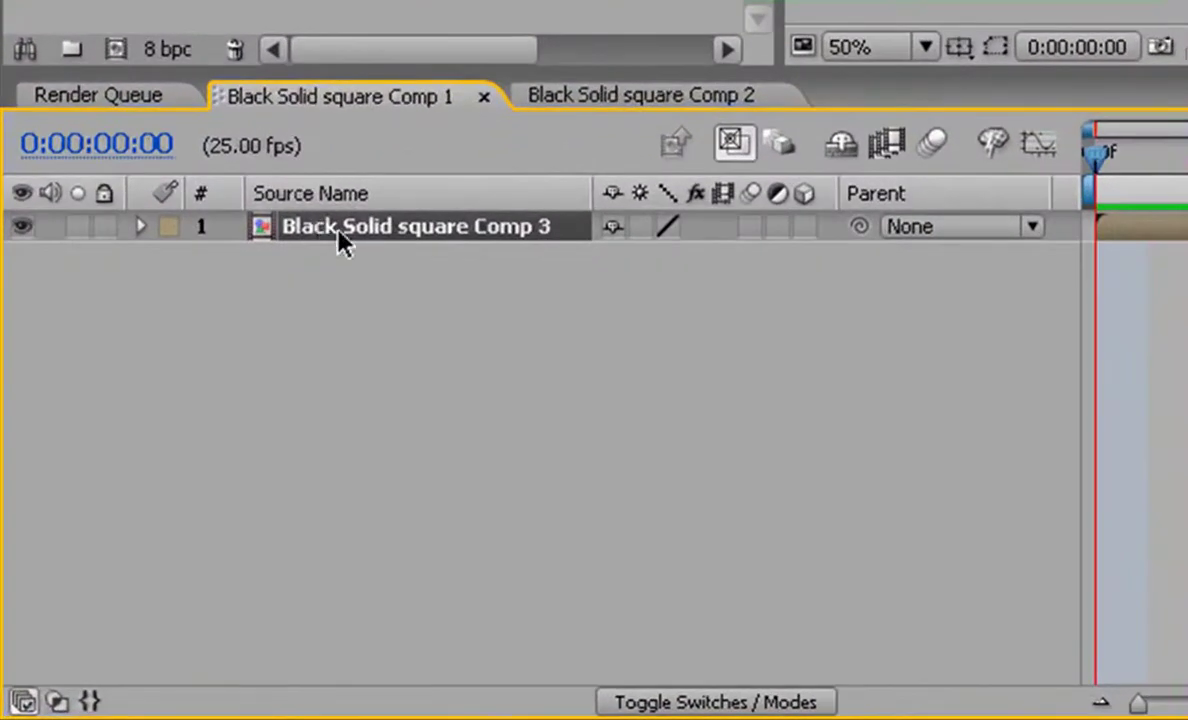
# - Enable time remapping on the Comp 3 layer and add an expression to Time Remap
pyautogui.rightClick(322, 228)
pyautogui.moveTo(483, 152)
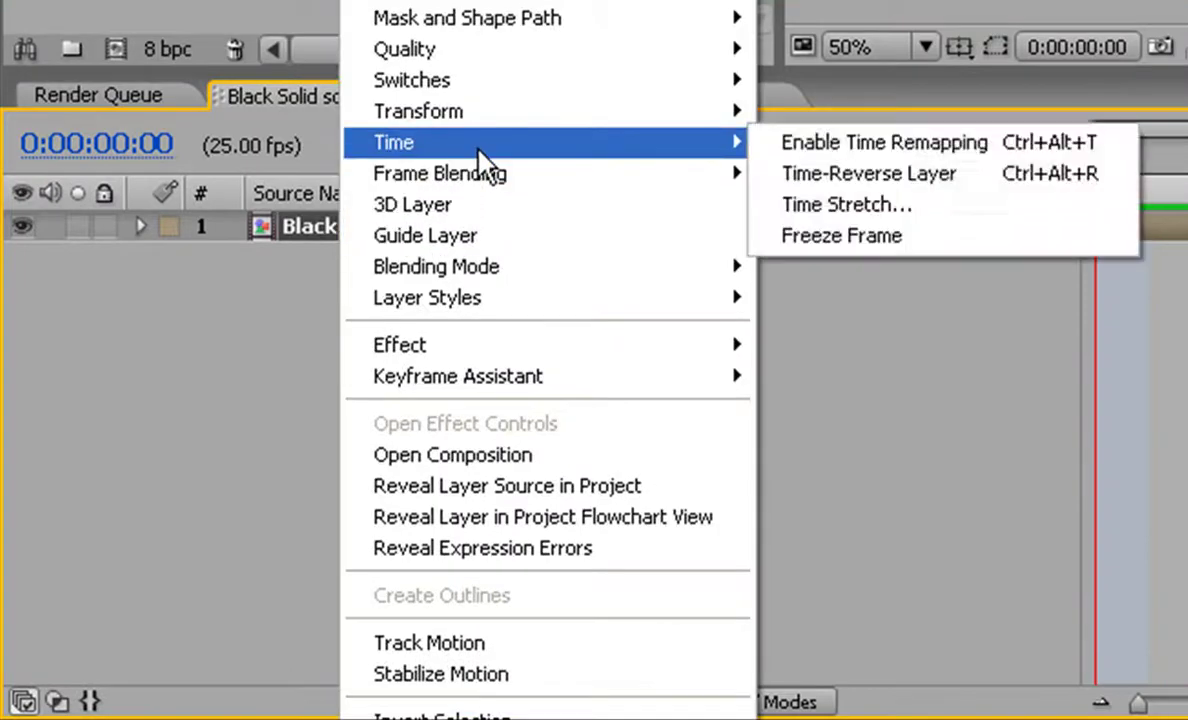
pyautogui.click(800, 142)
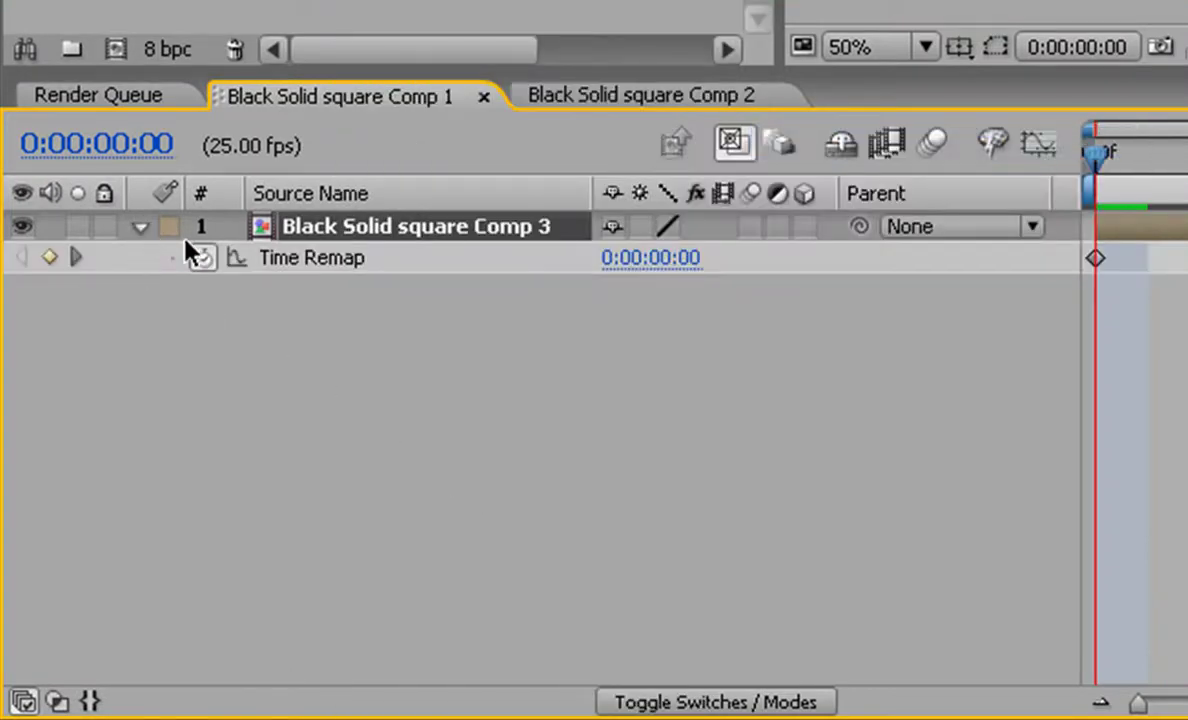
pyautogui.keyDown('alt'); pyautogui.click(204, 257); pyautogui.keyUp('alt')
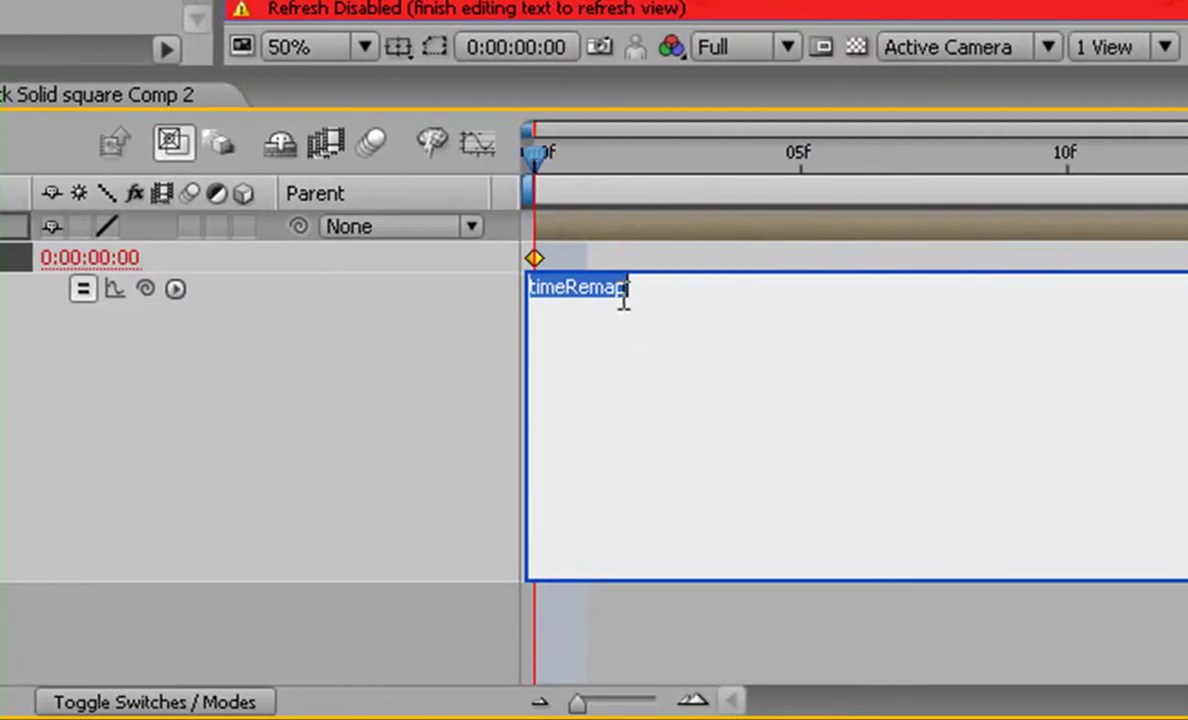
# - Paste thisComp.frameDuration as the Time Remap expression and commit it
pyautogui.hotkey('ctrl', 'v')
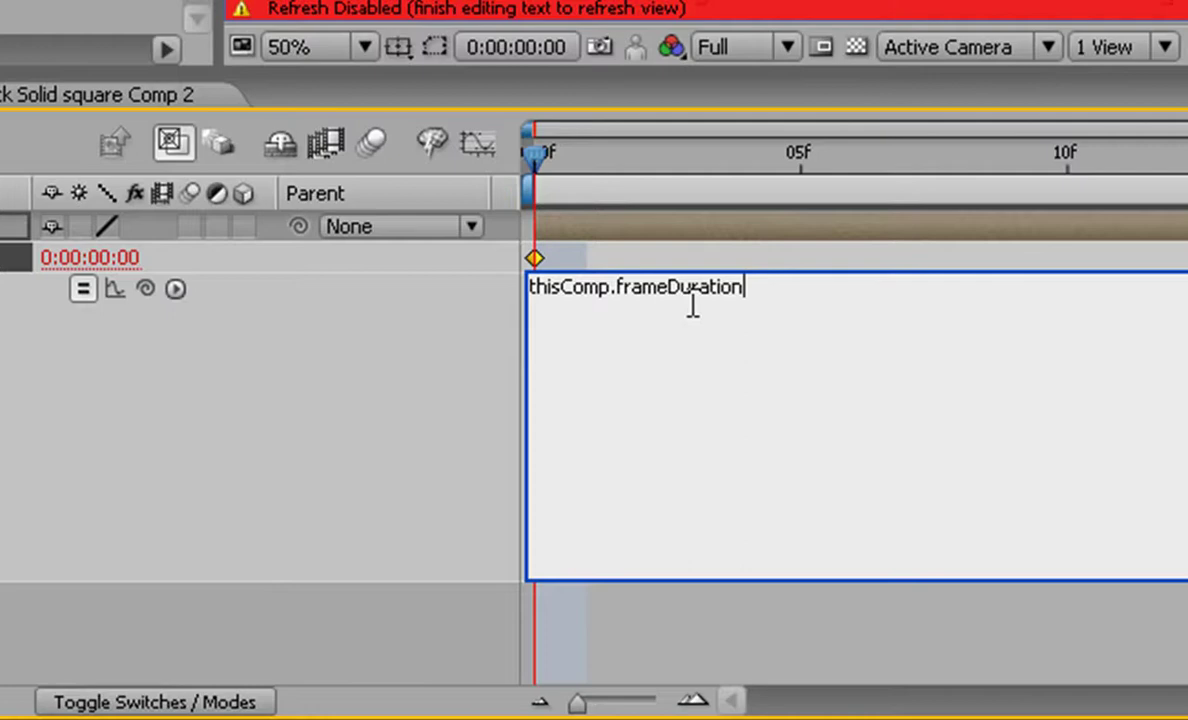
pyautogui.click(340, 384)
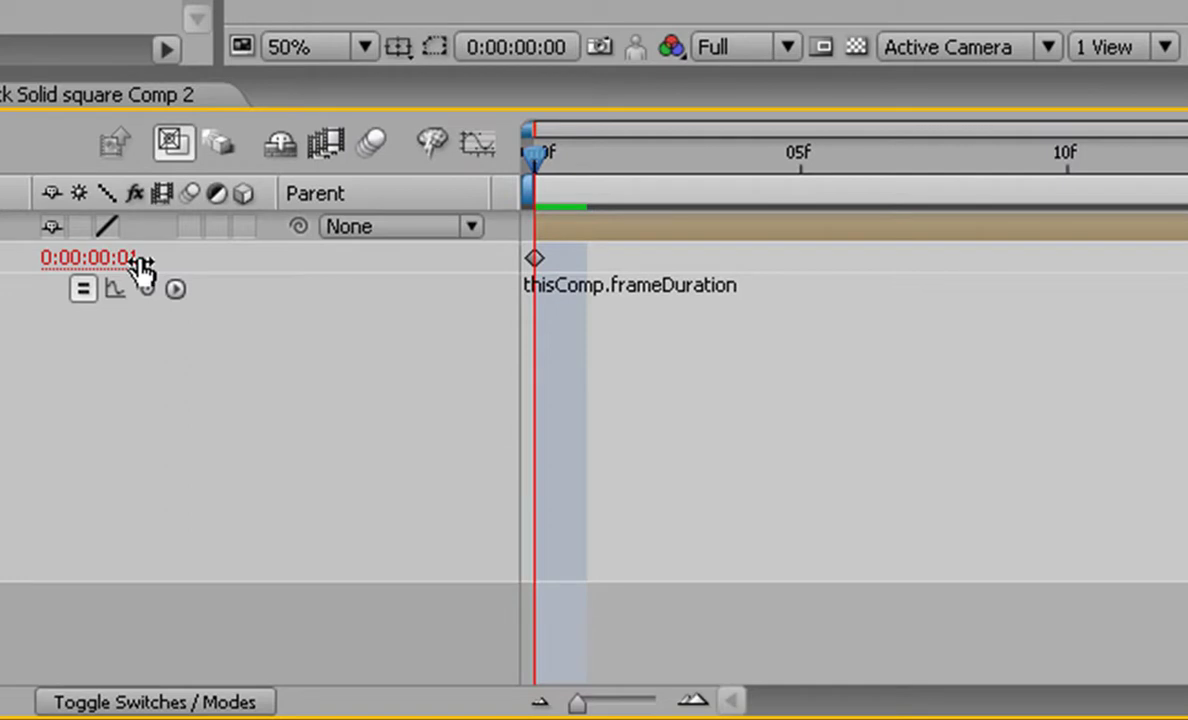
pyautogui.moveTo(540, 172); pyautogui.dragTo(153, 252)
# - Append '* index' to the Time Remap expression, making it thisComp.frameDuration * index
pyautogui.click(757, 292)
pyautogui.write('*')
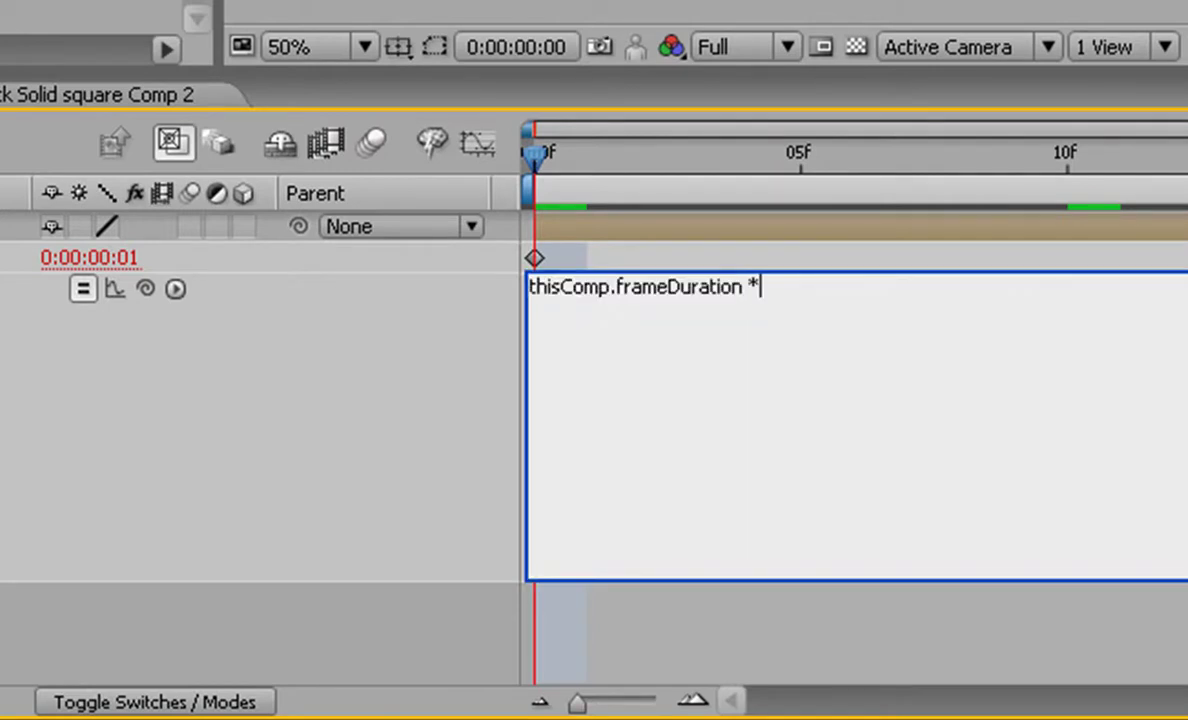
pyautogui.write(' index')
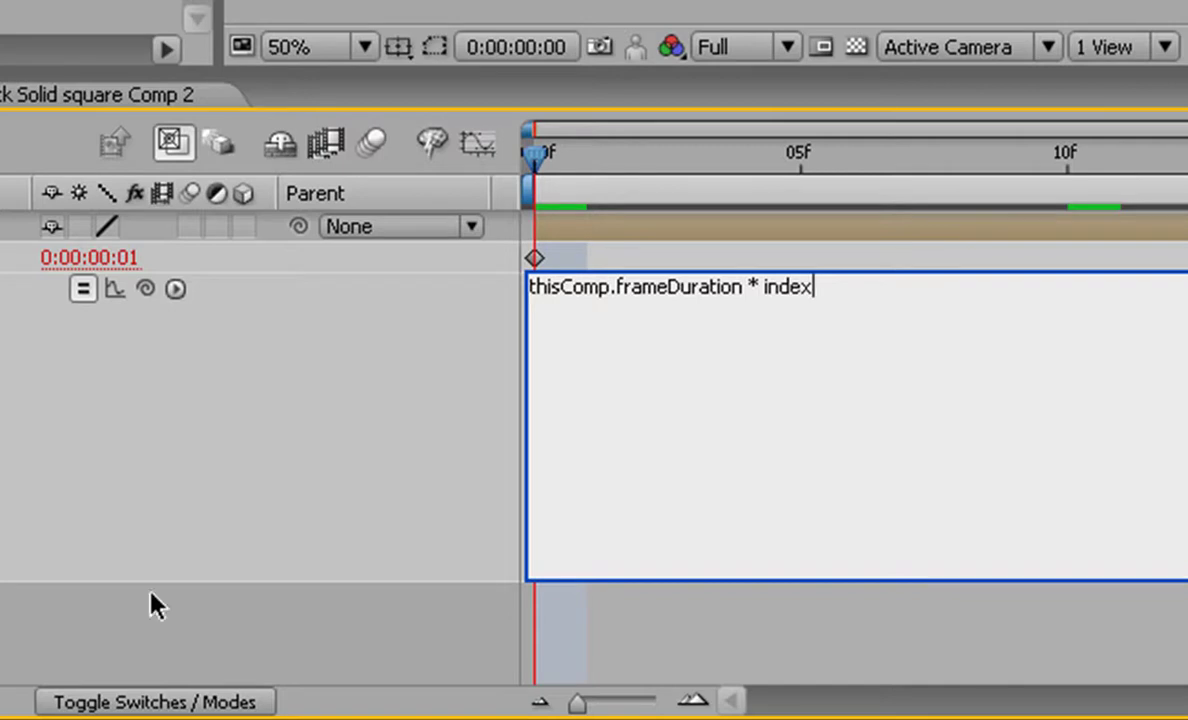
pyautogui.click(212, 605)
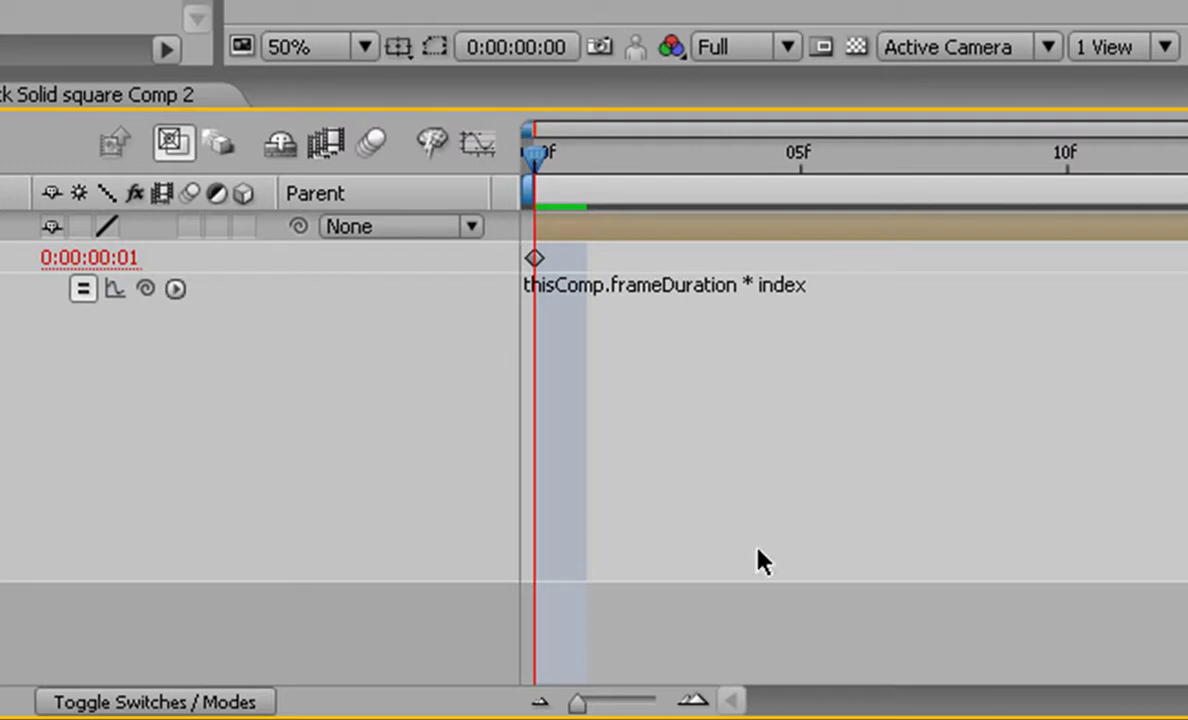
# - Change the expression's operator to +, giving thisComp.frameDuration + index
pyautogui.click(735, 290)
pyautogui.doubleClick(751, 287)
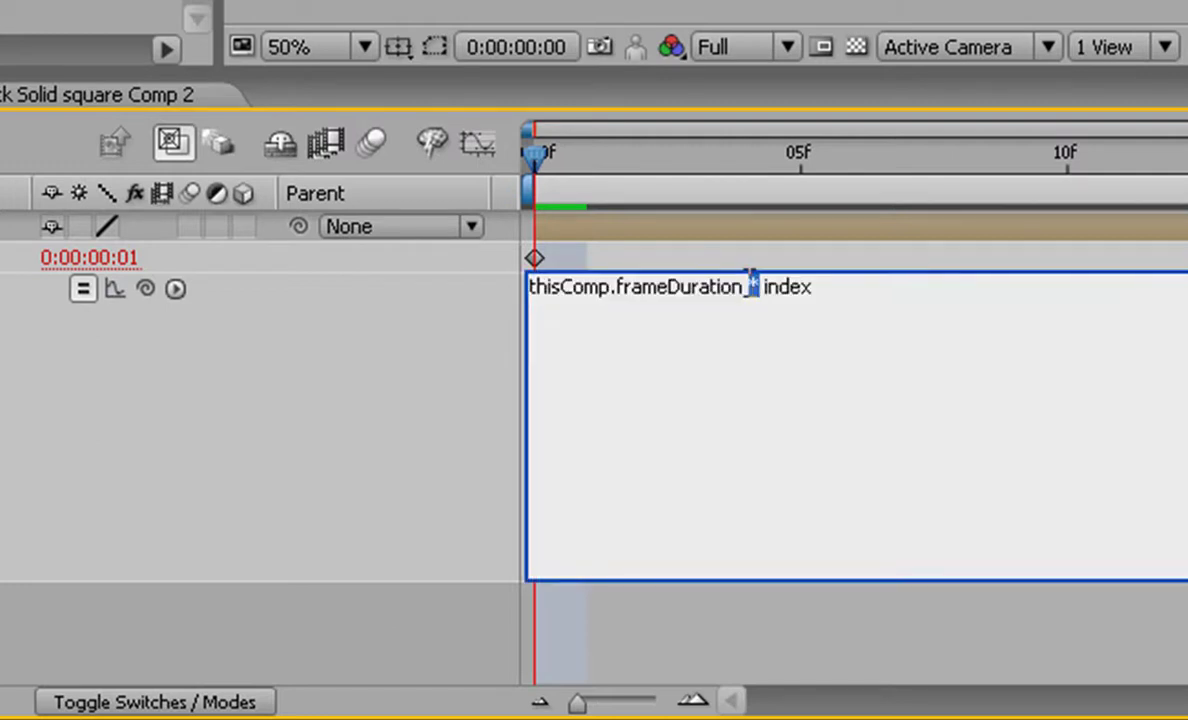
pyautogui.write('+')
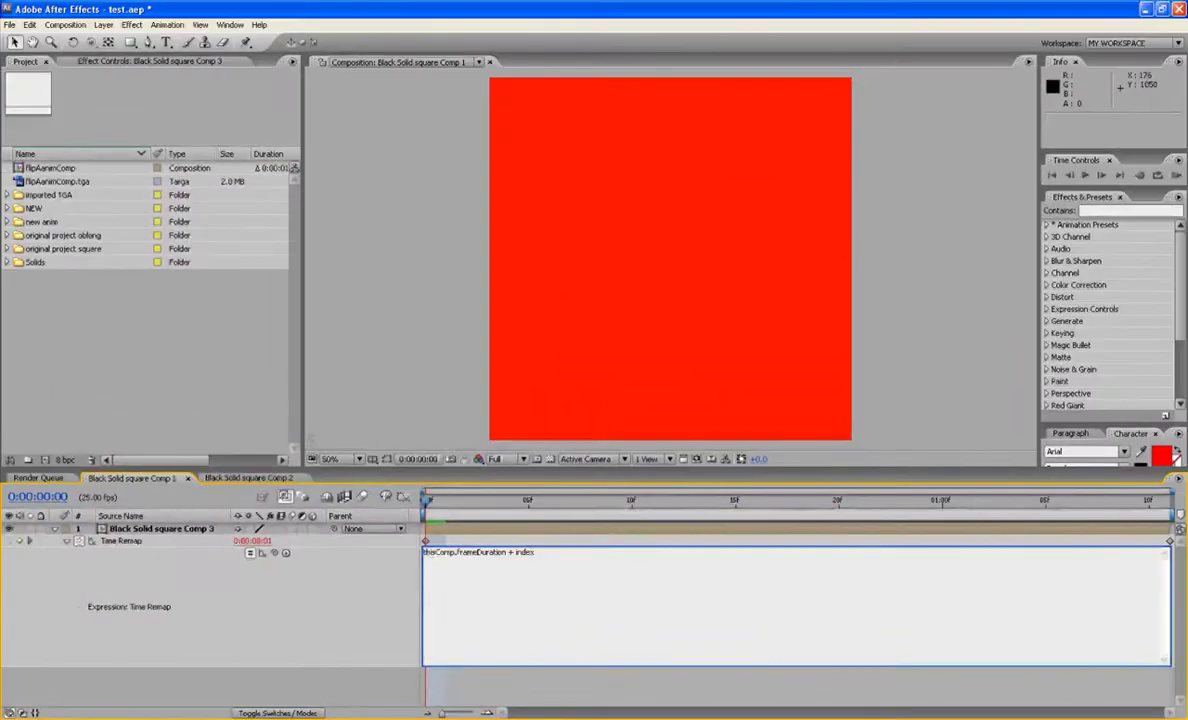
pyautogui.click(140, 400)
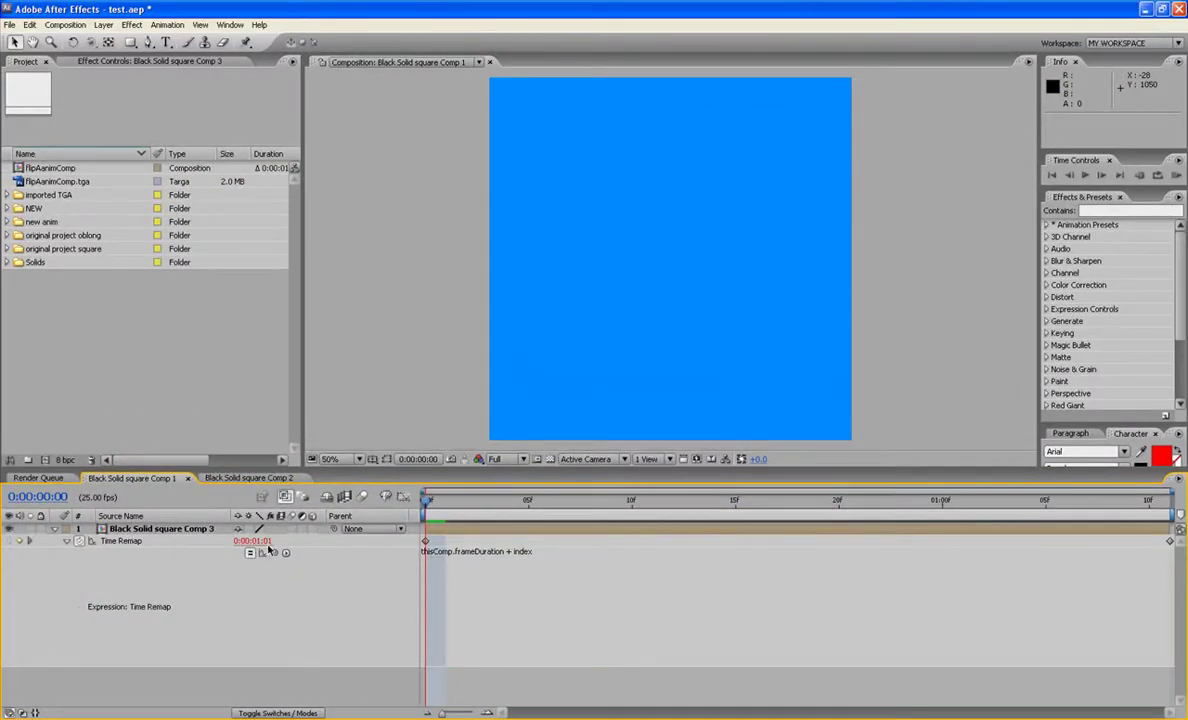
# - Restore the * operator in the Time Remap expression and shrink the expression field
pyautogui.click(505, 552)
pyautogui.doubleClick(510, 552)
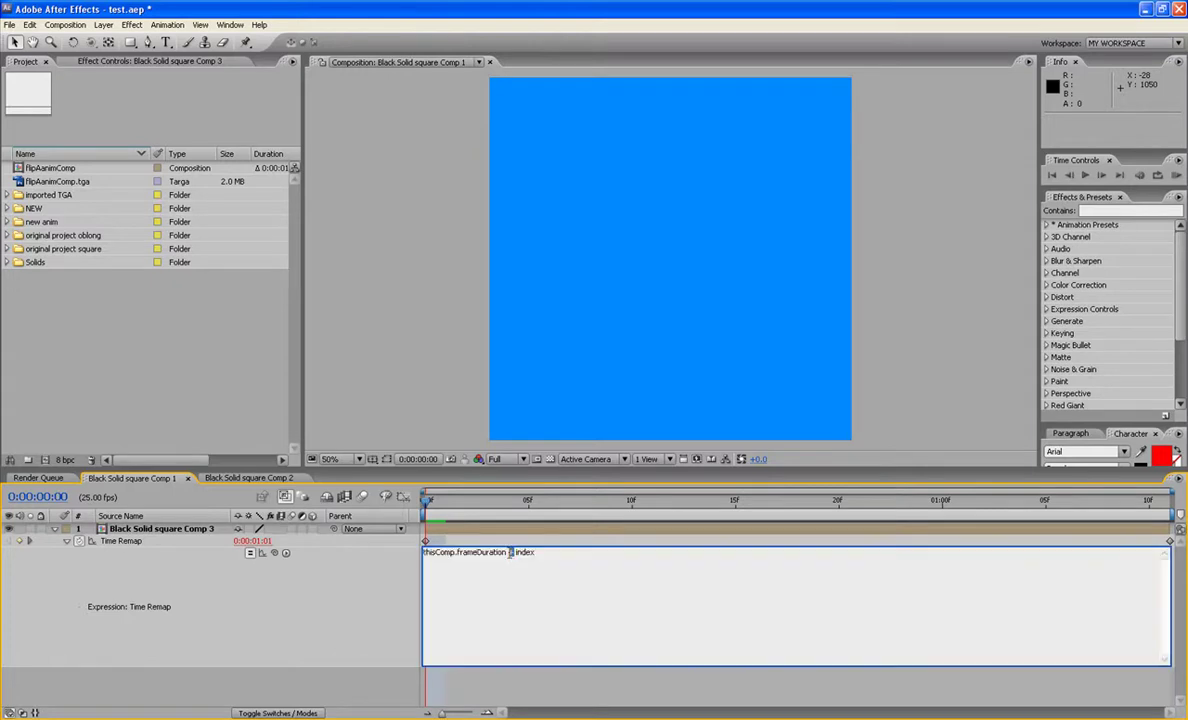
pyautogui.write('*')
pyautogui.click(322, 642)
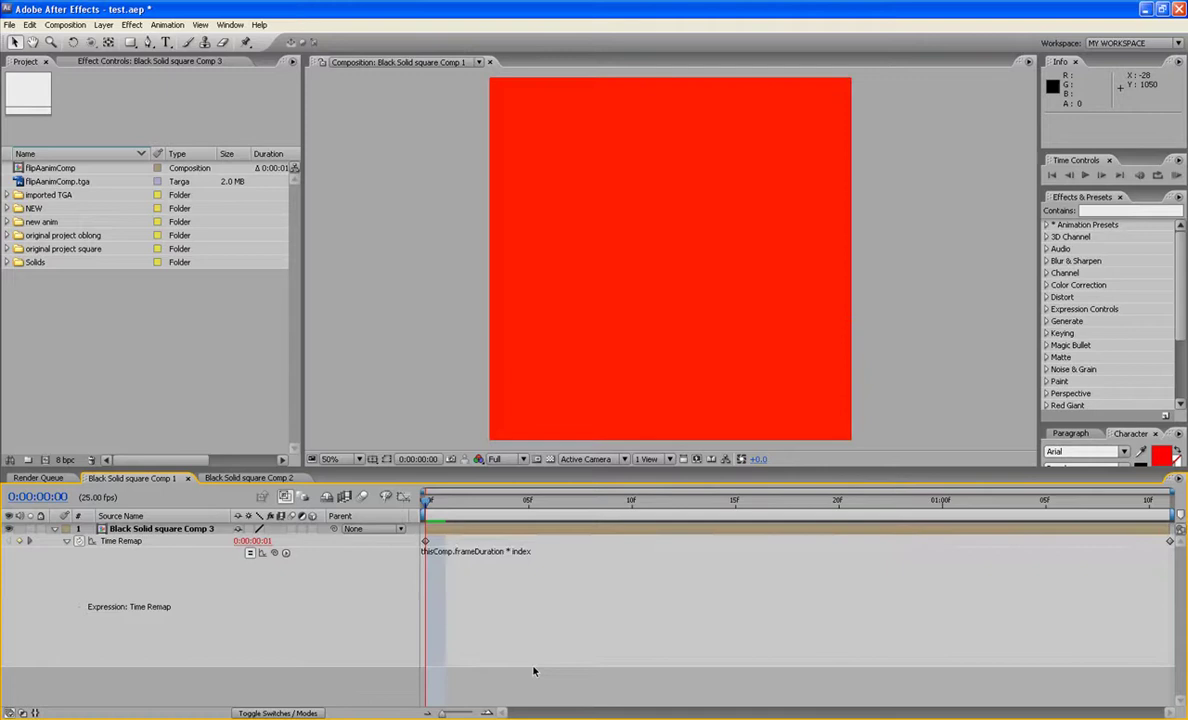
pyautogui.moveTo(534, 666); pyautogui.dragTo(234, 569)
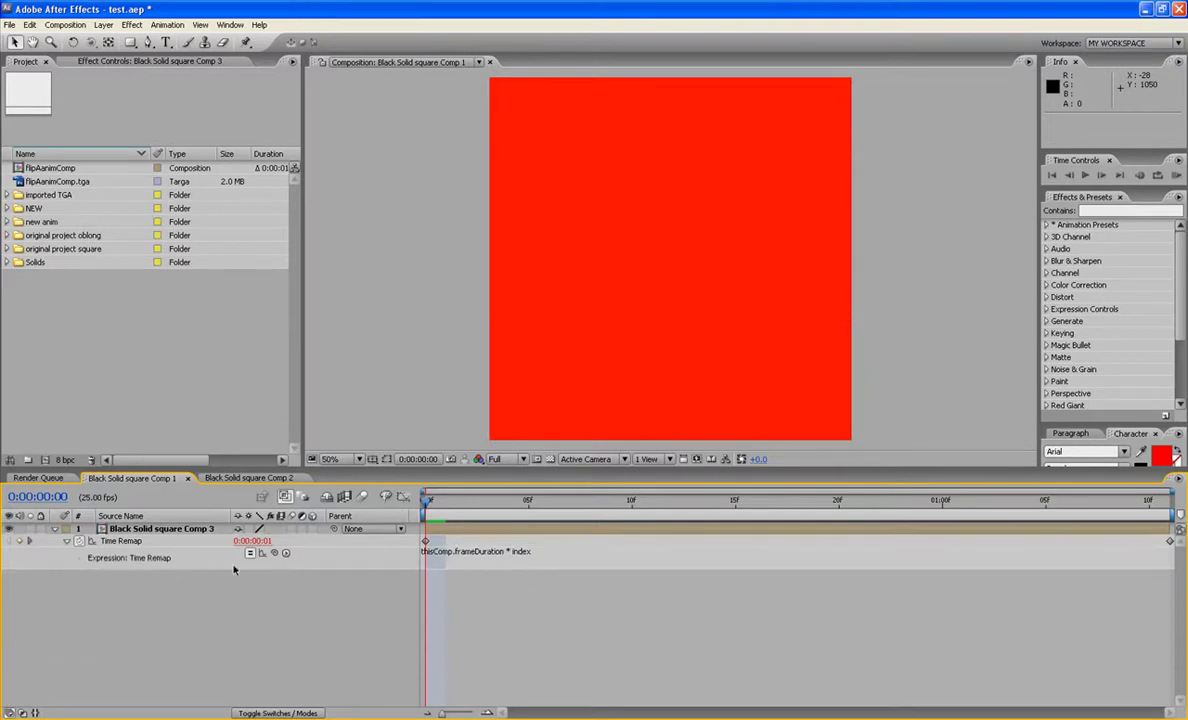
pyautogui.click(137, 541)
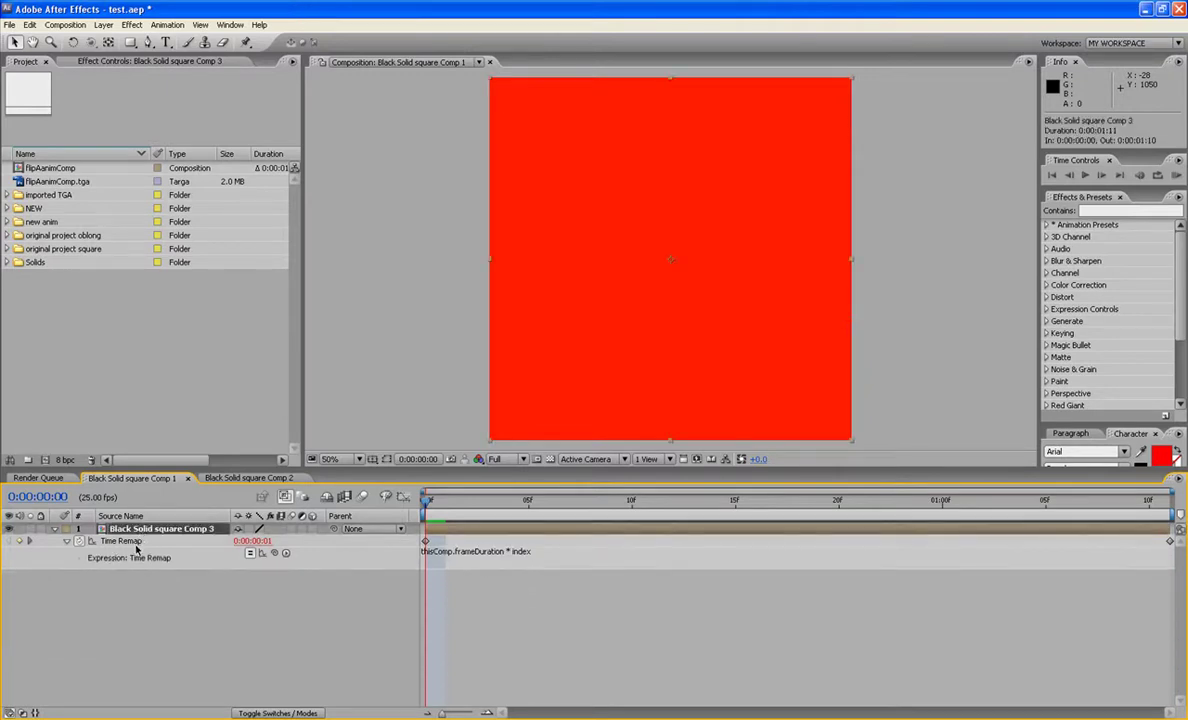
pyautogui.hotkey('ctrl', 'd')
pyautogui.hotkey('ctrl', 'd')
pyautogui.hotkey('ctrl', 'd')
pyautogui.hotkey('ctrl', 'd')
pyautogui.hotkey('ctrl', 'd')
pyautogui.hotkey('ctrl', 'd')
pyautogui.hotkey('ctrl', 'd')
pyautogui.hotkey('ctrl', 'd')
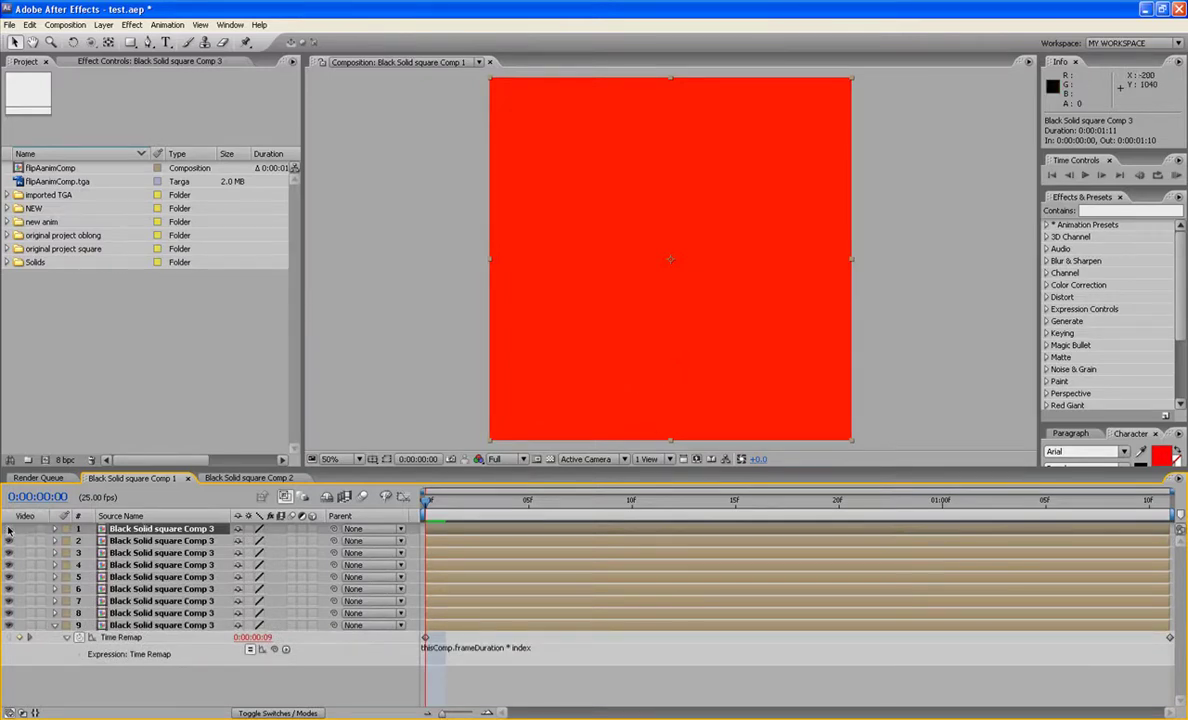
pyautogui.moveTo(9, 528); pyautogui.dragTo(10, 613)
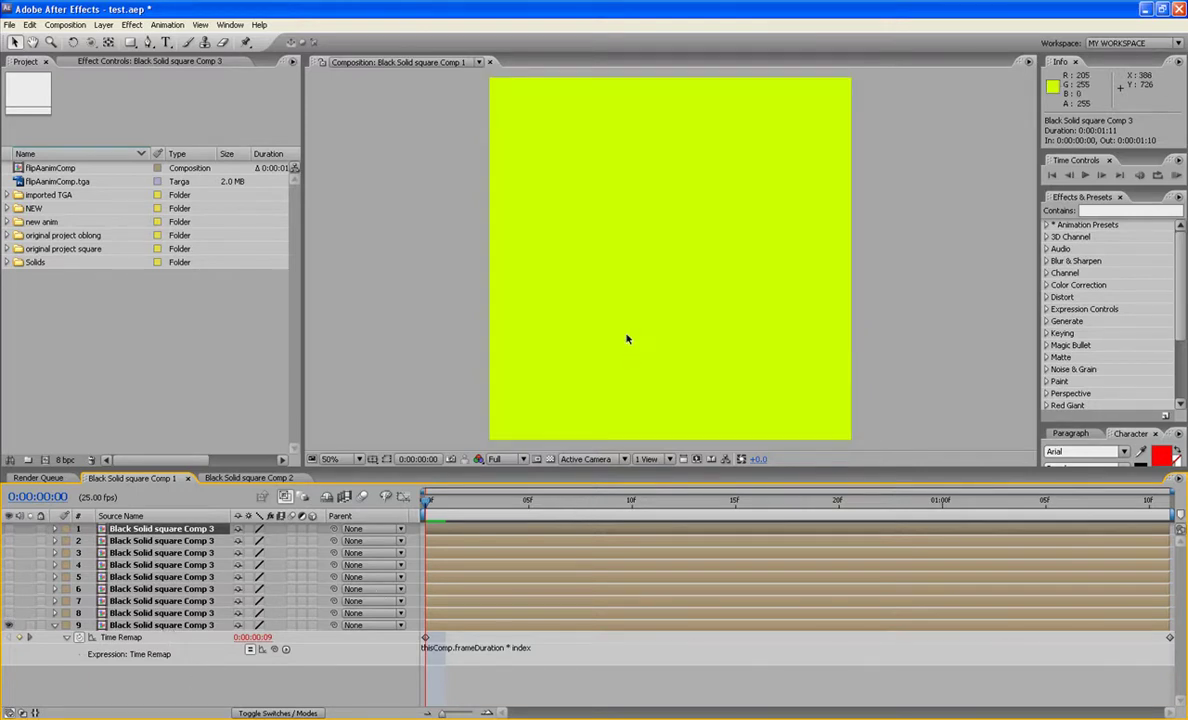
pyautogui.click(12, 622)
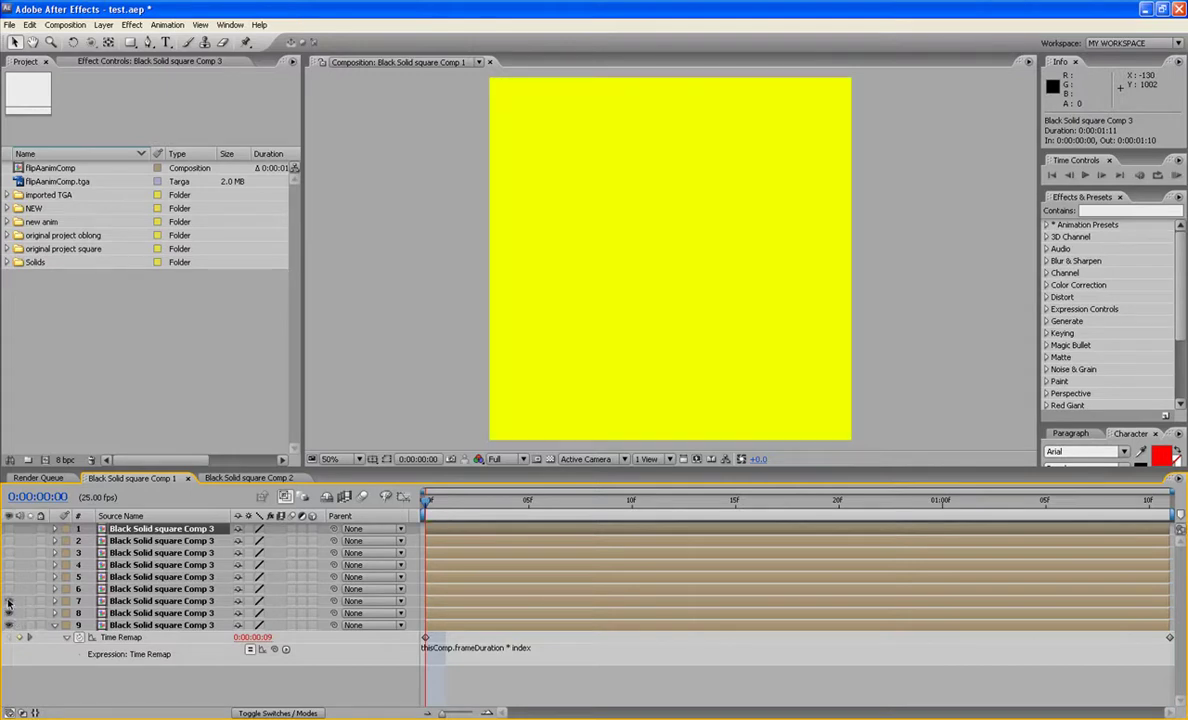
pyautogui.click(9, 601)
pyautogui.click(9, 589)
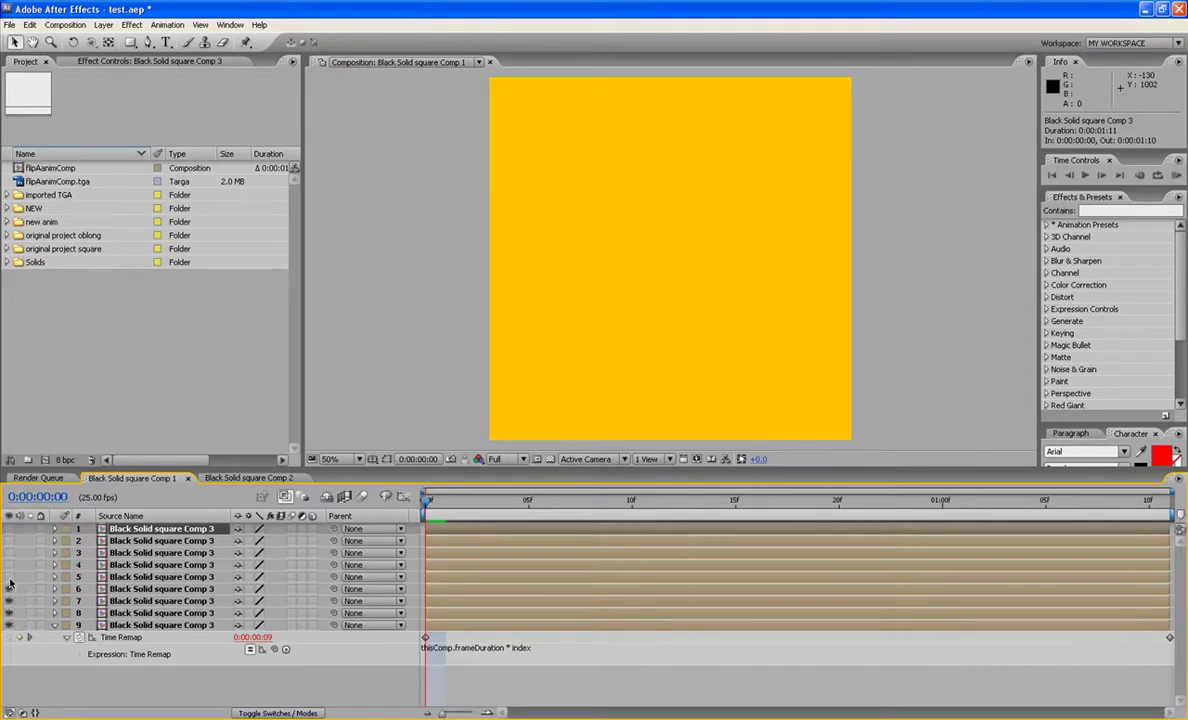
pyautogui.click(9, 577)
pyautogui.click(9, 565)
pyautogui.click(9, 553)
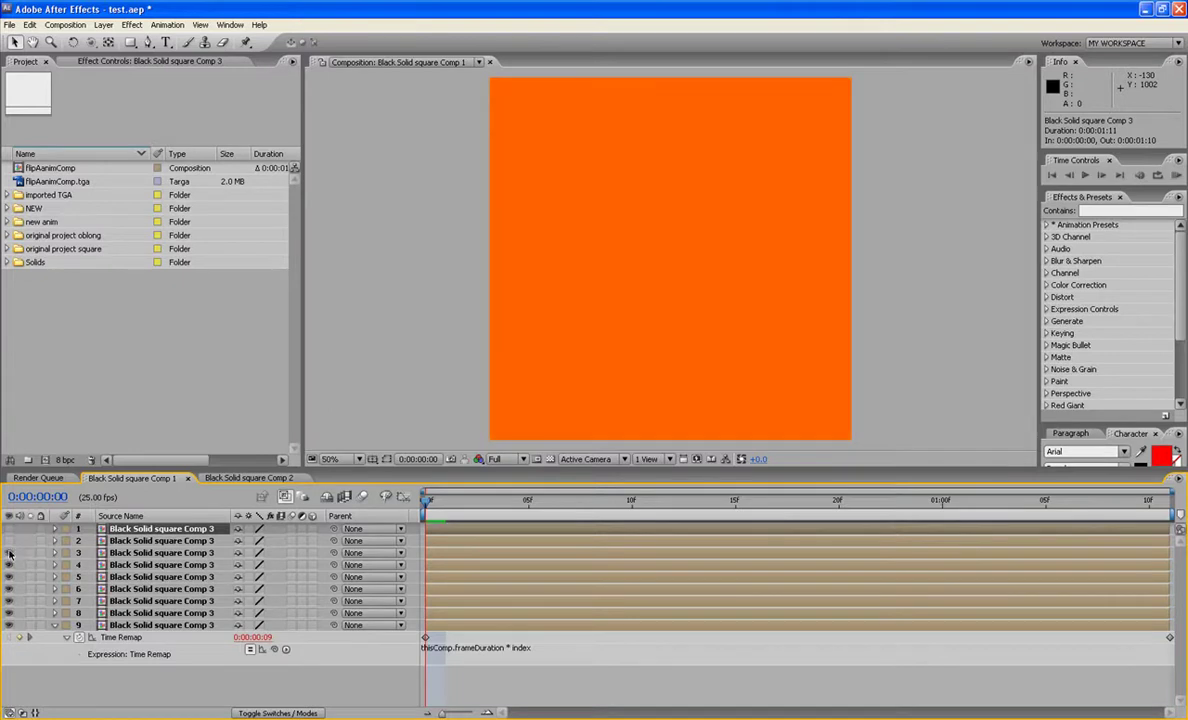
pyautogui.click(9, 541)
pyautogui.click(9, 529)
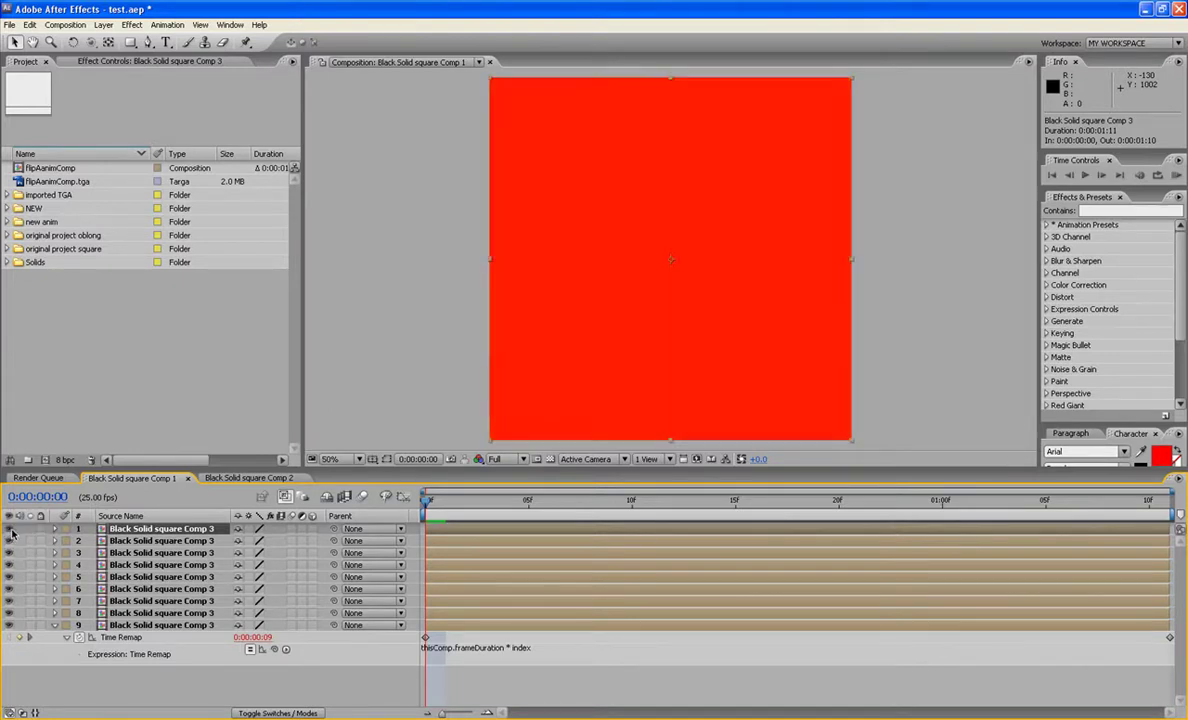
pyautogui.click(152, 541)
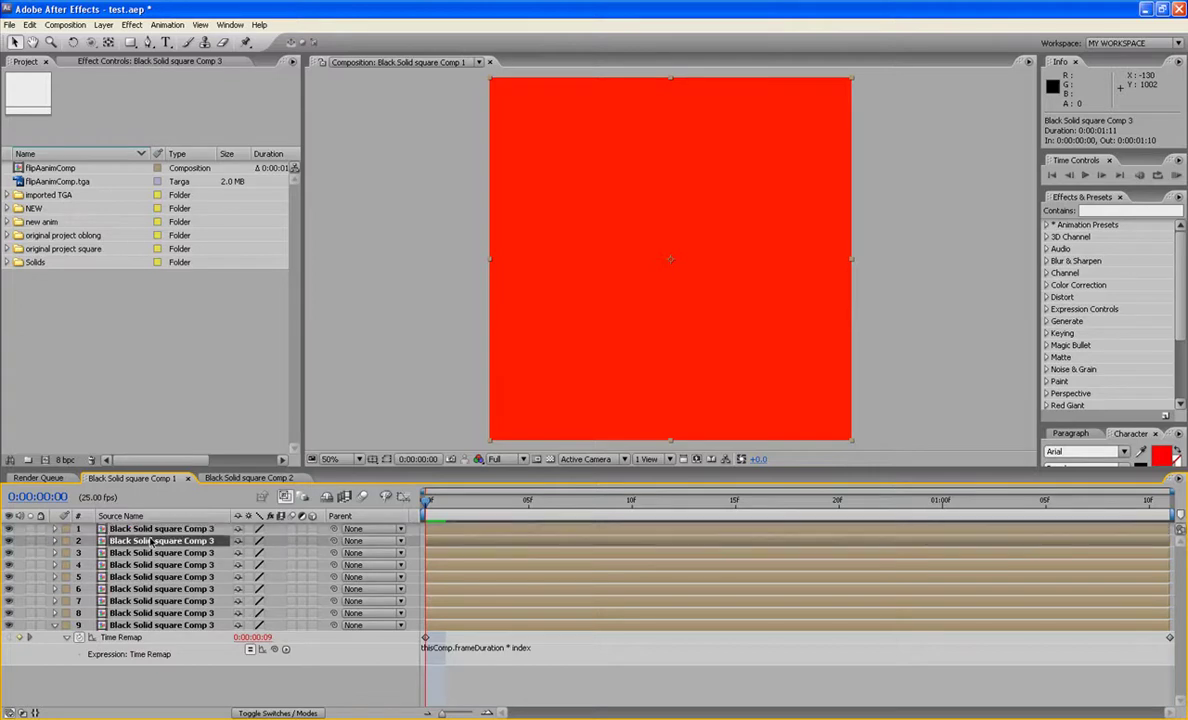
pyautogui.keyDown('shift'); pyautogui.click(135, 627); pyautogui.keyUp('shift')
pyautogui.press('Delete')
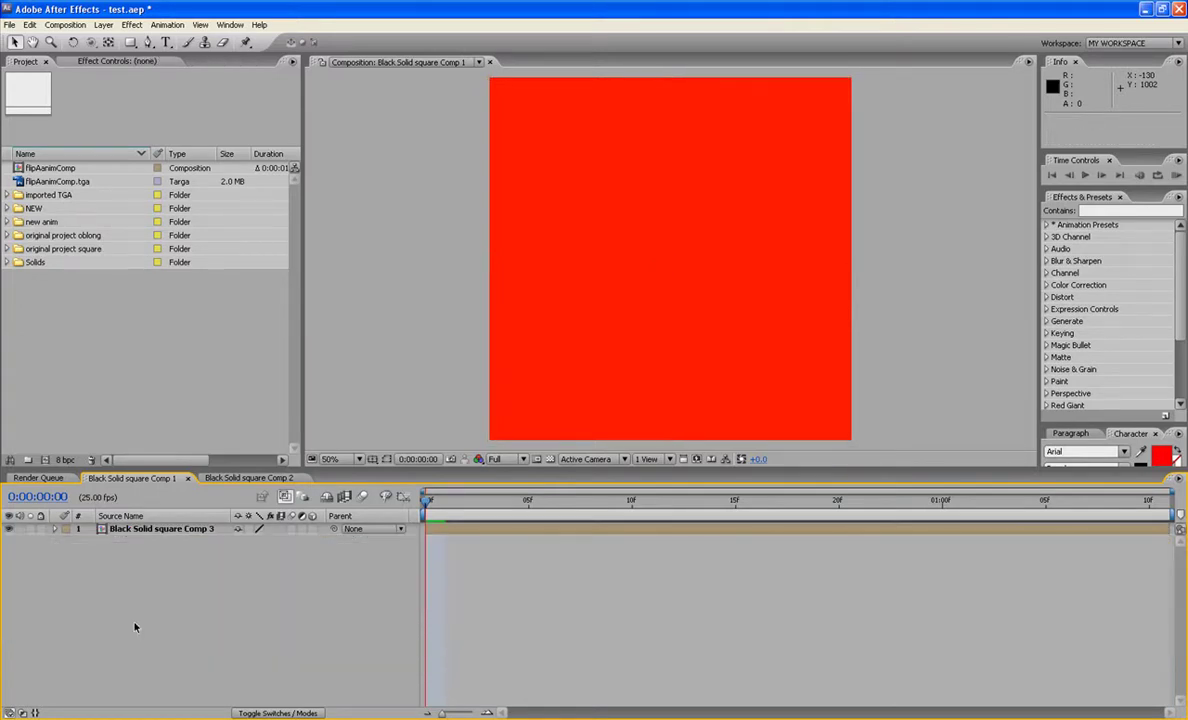
# - Add a transform.scale expression to the Black Solid square Comp 3 layer's Scale
pyautogui.click(186, 533)
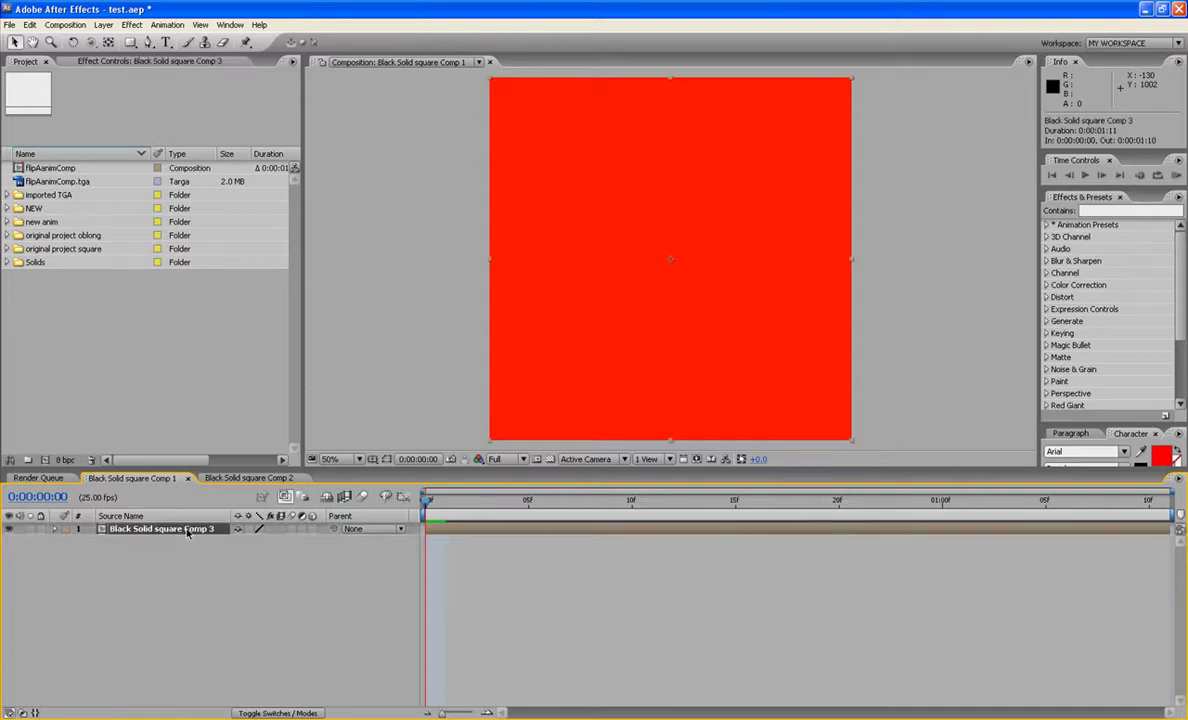
pyautogui.press('s')
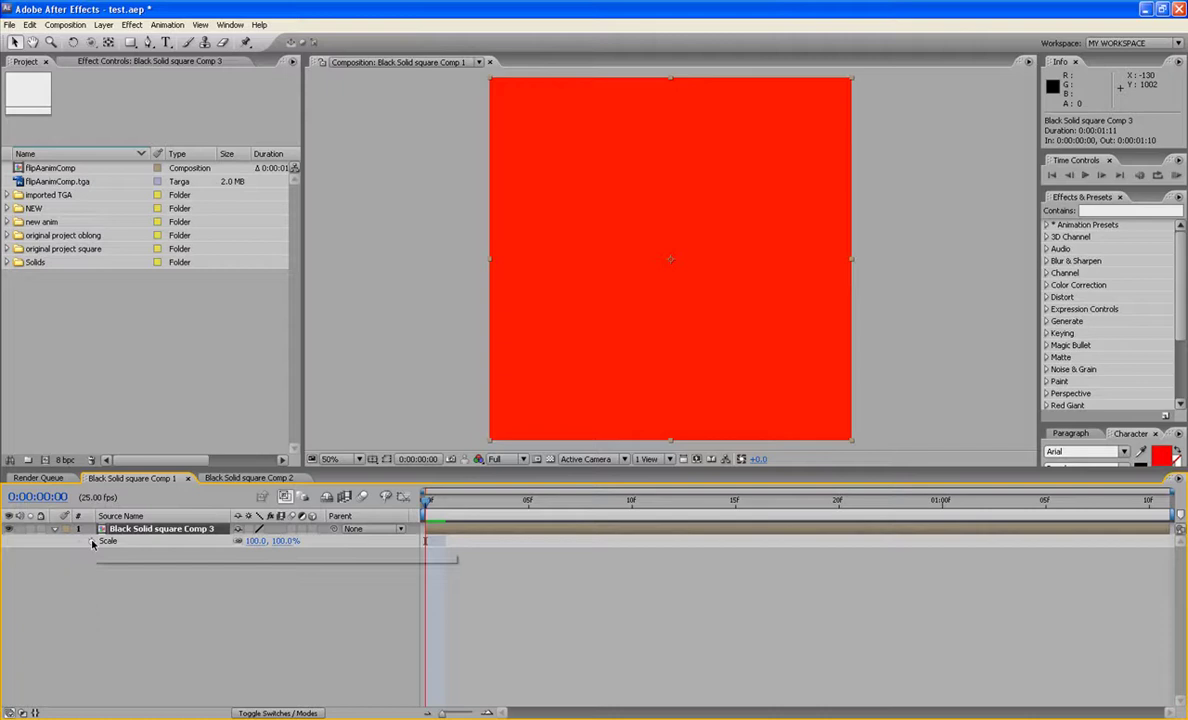
pyautogui.keyDown('alt'); pyautogui.click(92, 541); pyautogui.keyUp('alt')
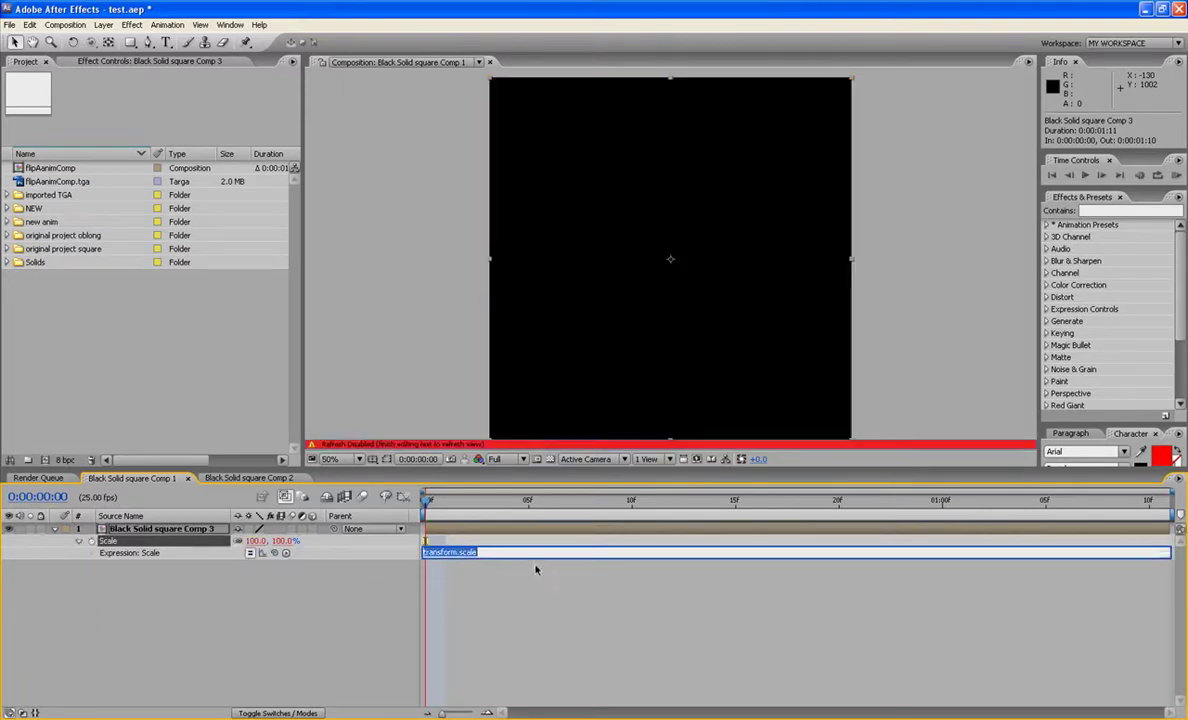
pyautogui.moveTo(538, 554); pyautogui.dragTo(538, 700)
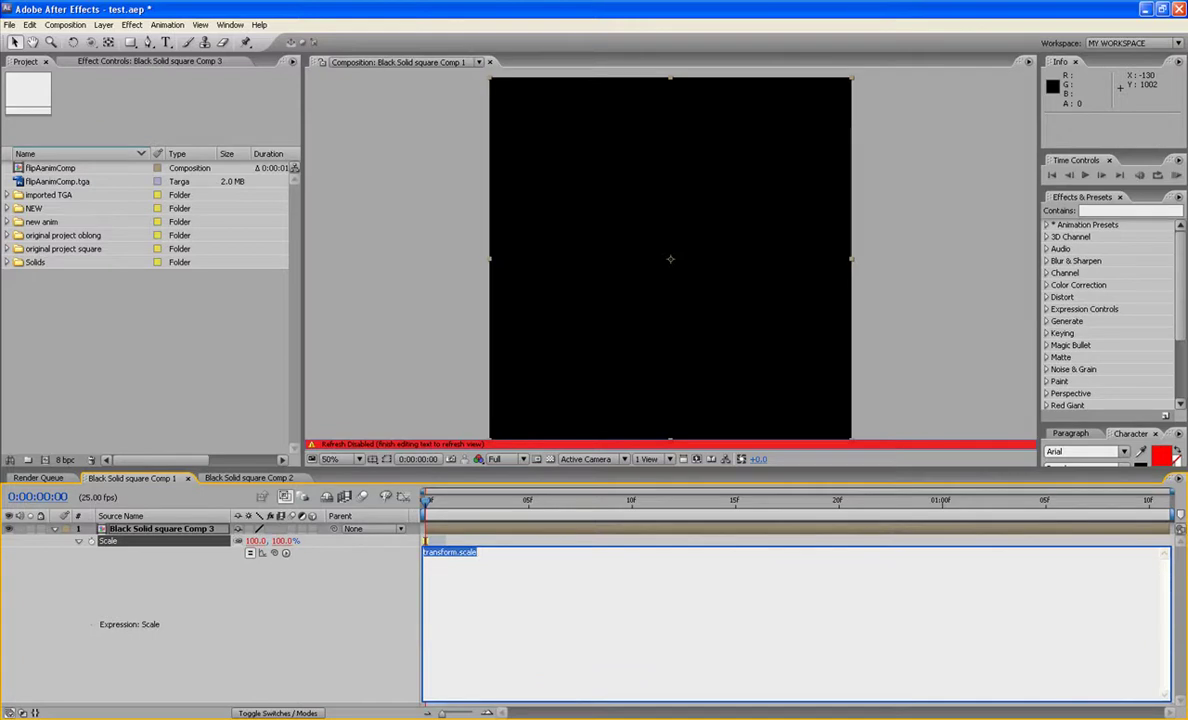
pyautogui.press('KP_Enter')
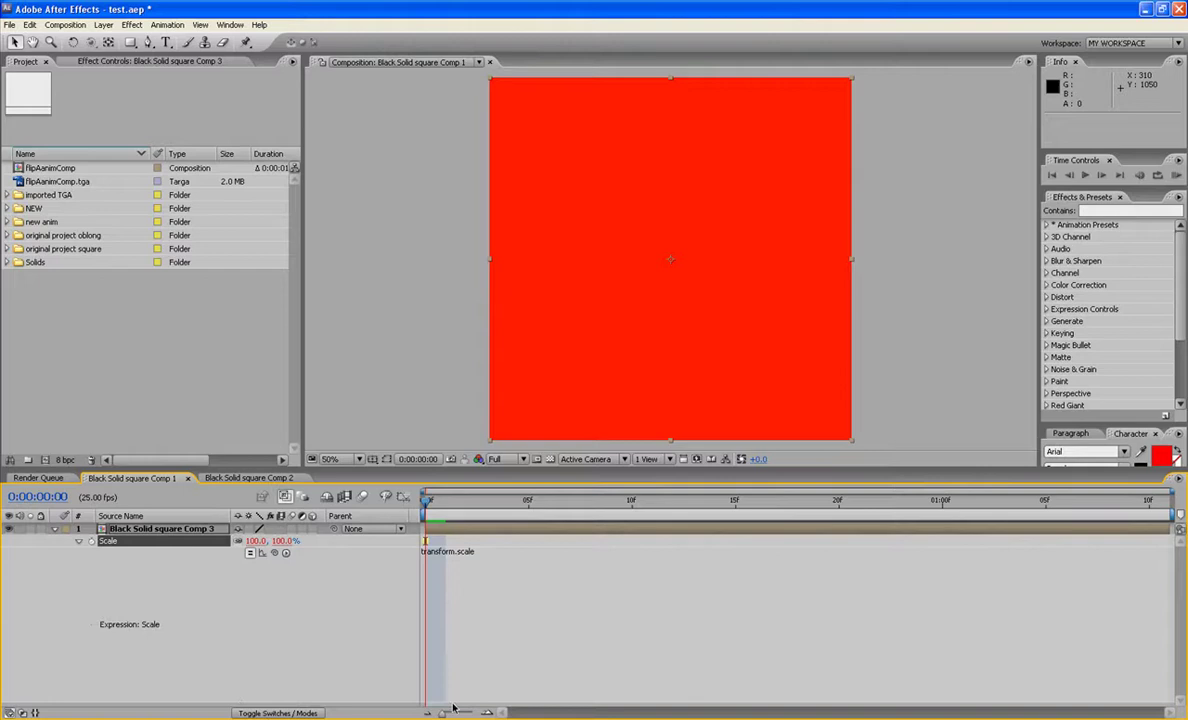
# - Add a null object named 'sliders' and move it below the Comp 3 layer
pyautogui.moveTo(452, 703); pyautogui.dragTo(456, 577)
pyautogui.rightClick(261, 615)
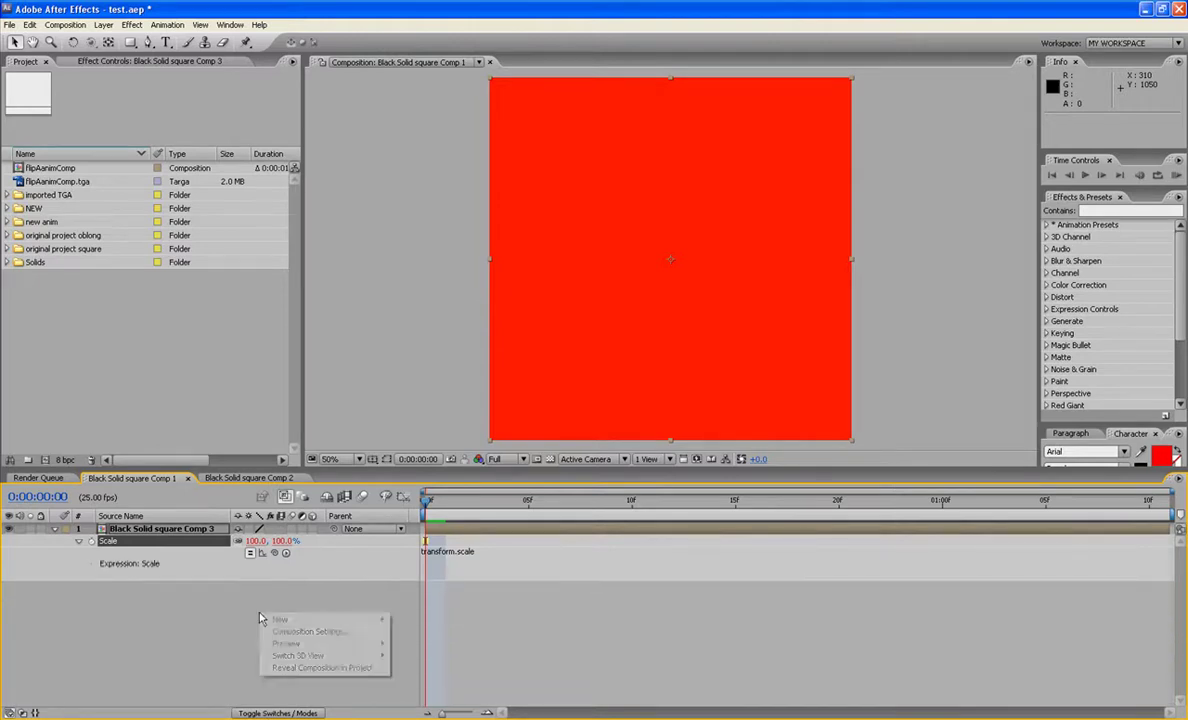
pyautogui.moveTo(278, 621)
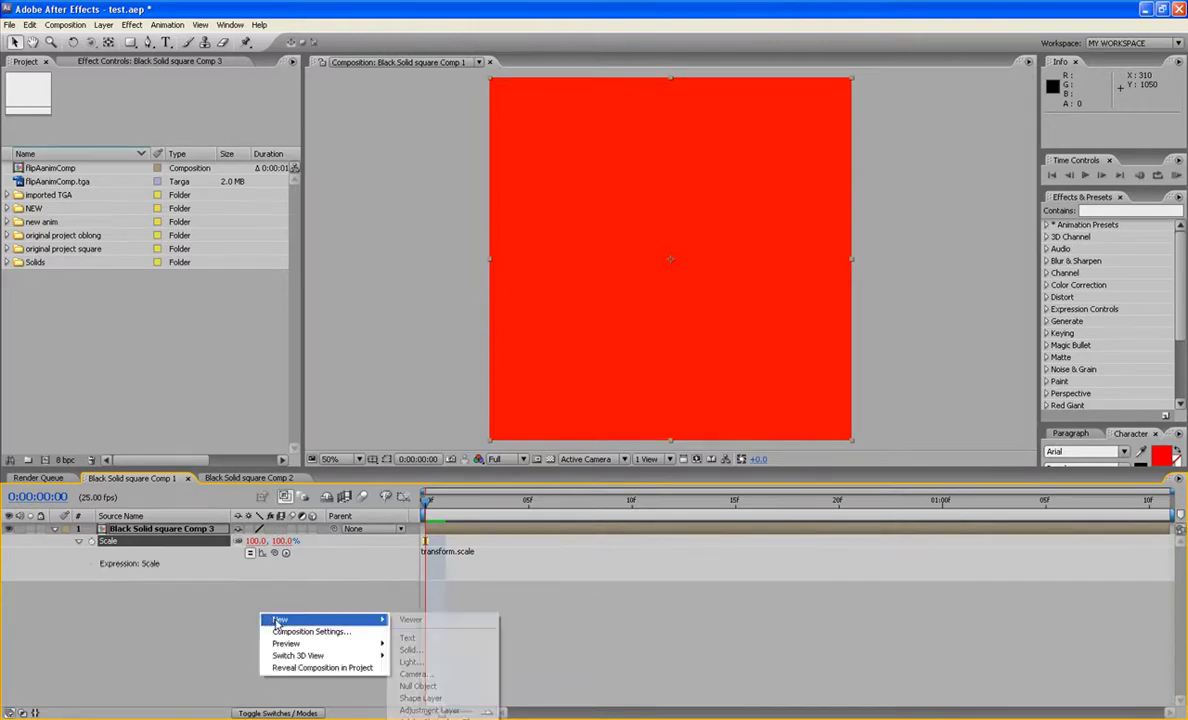
pyautogui.click(418, 686)
pyautogui.click(132, 529)
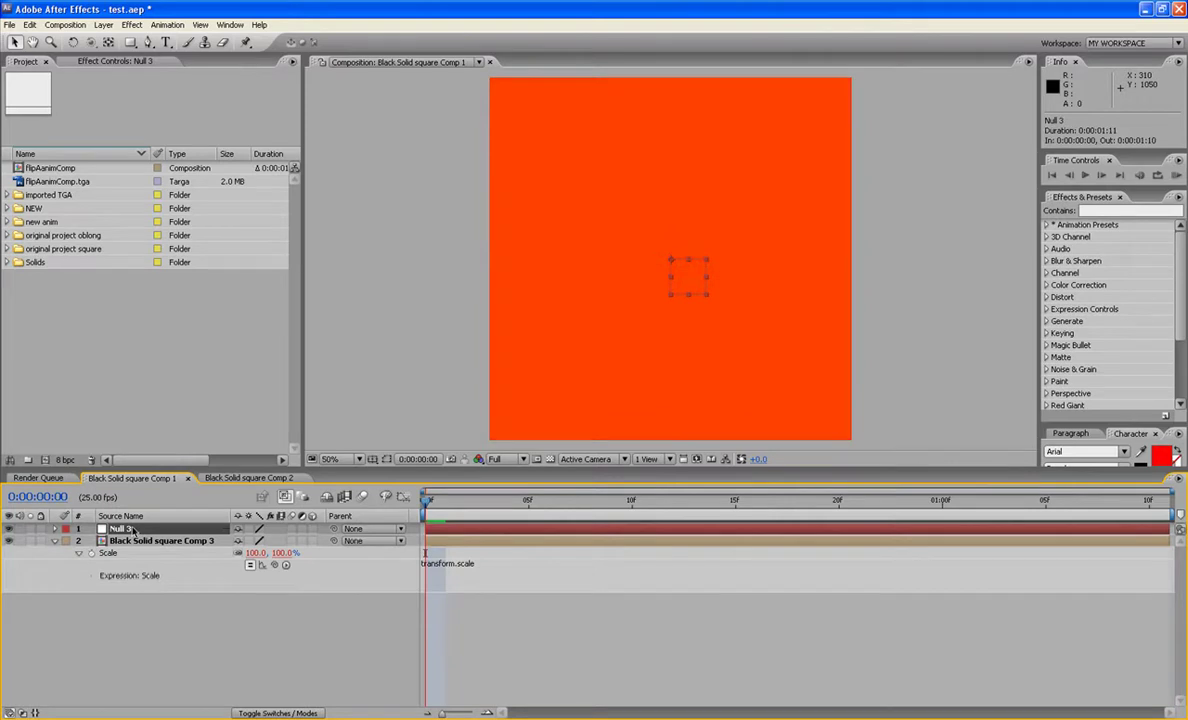
pyautogui.press('Return')
pyautogui.write('sliders')
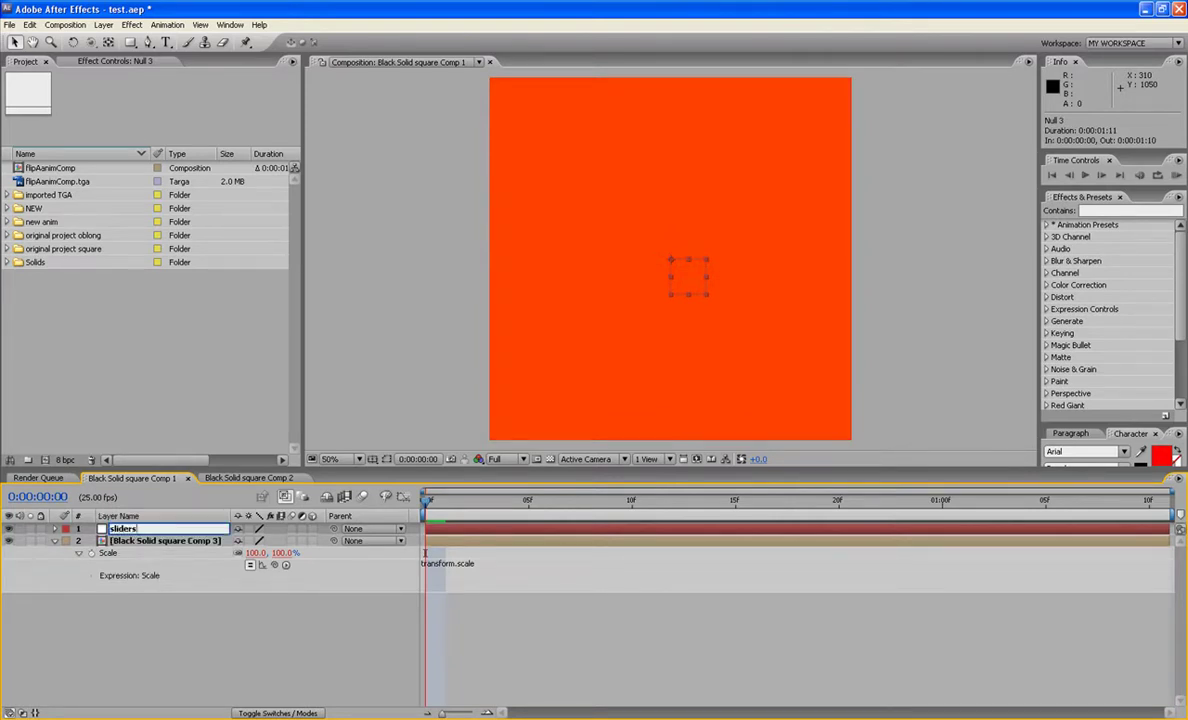
pyautogui.press('Return')
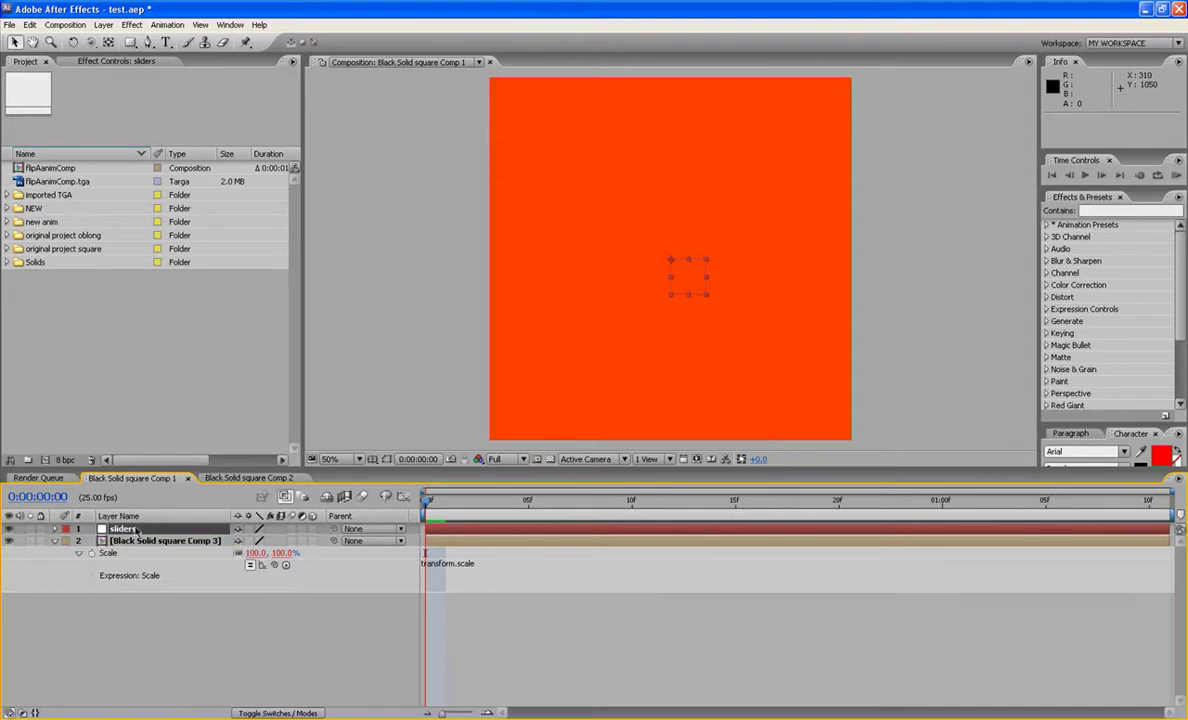
pyautogui.moveTo(137, 531); pyautogui.dragTo(134, 629)
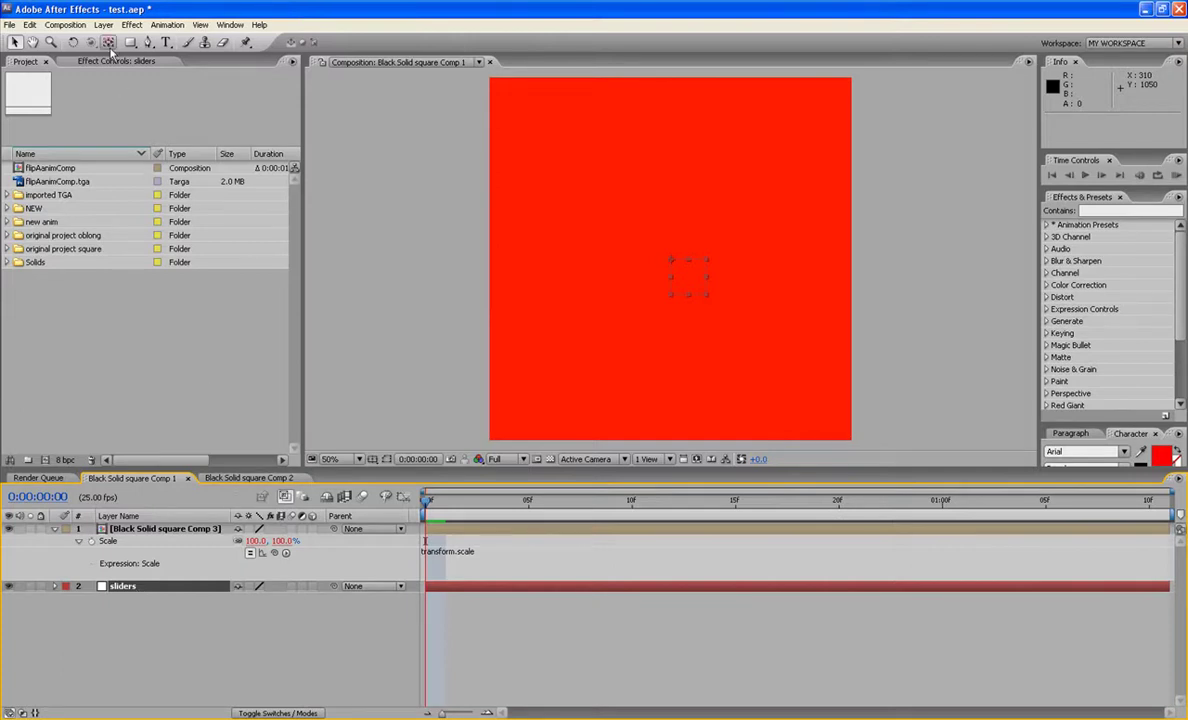
# - Add two Slider Control effects to the sliders layer
pyautogui.click(105, 61)
pyautogui.click(130, 588)
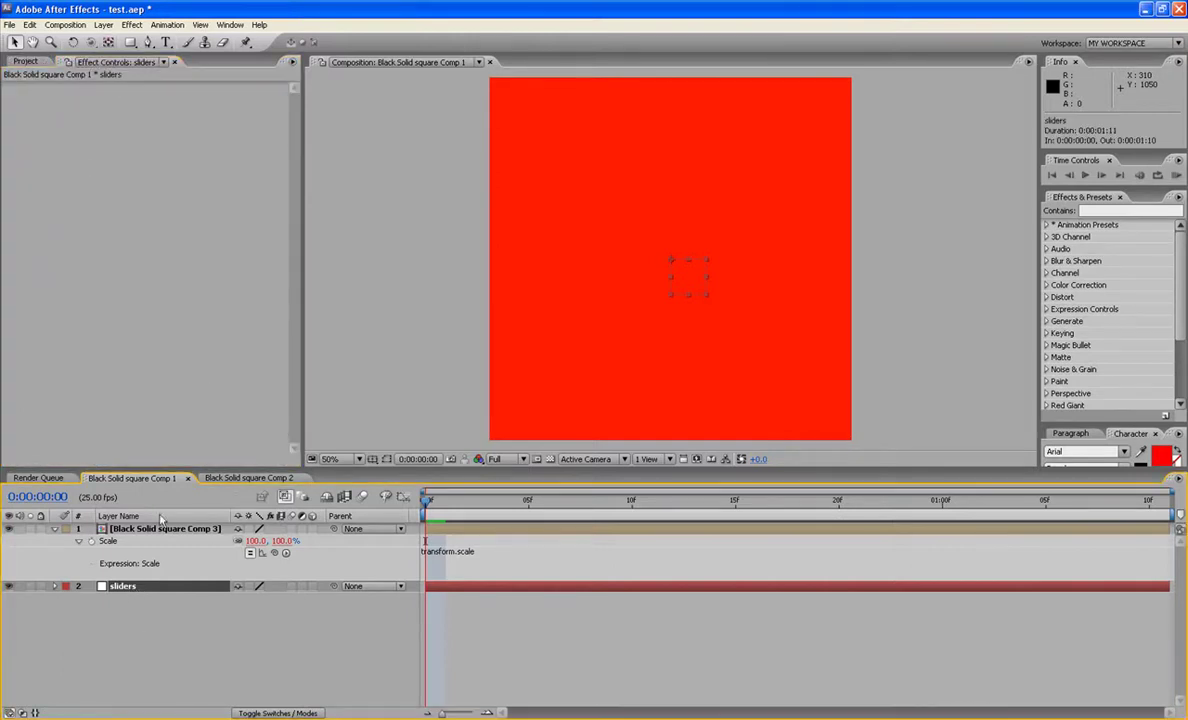
pyautogui.rightClick(88, 126)
pyautogui.moveTo(106, 246)
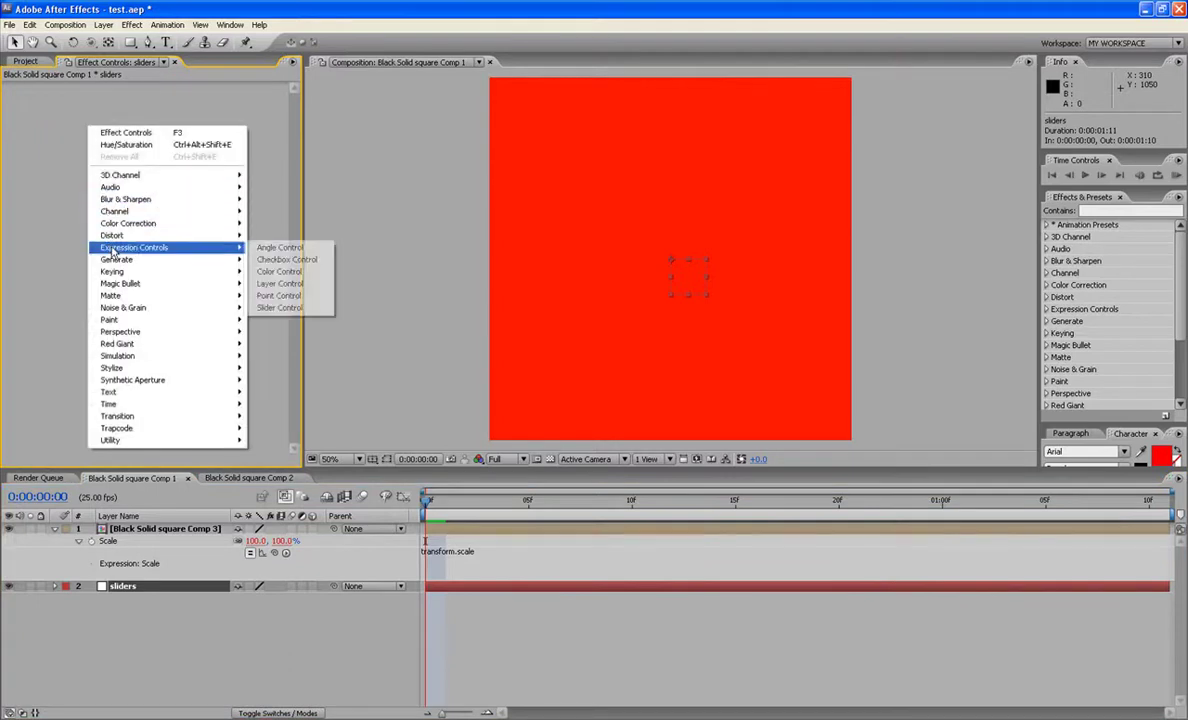
pyautogui.click(278, 308)
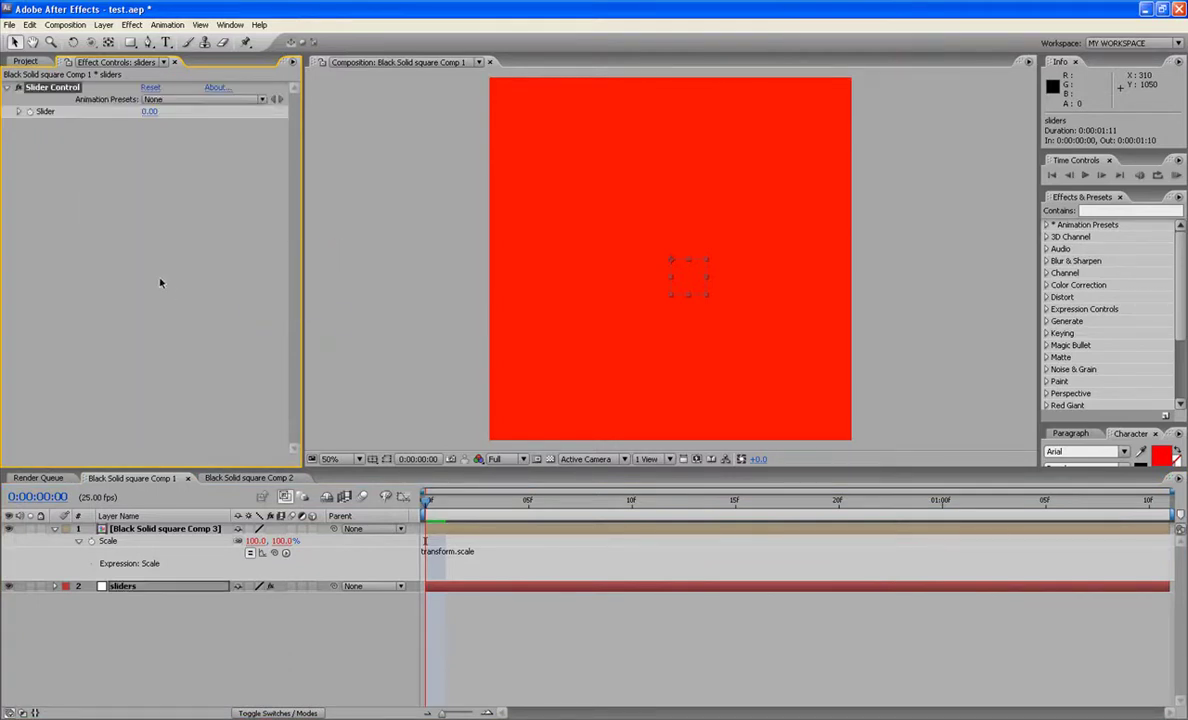
pyautogui.rightClick(58, 158)
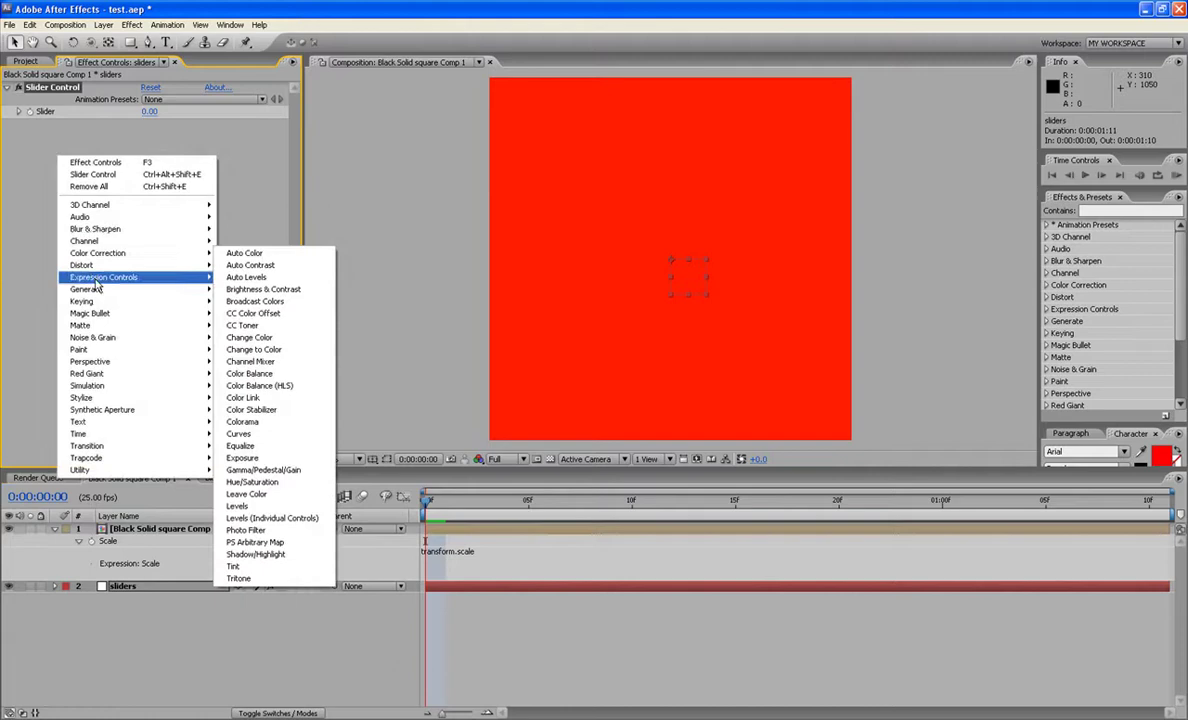
pyautogui.moveTo(188, 275)
pyautogui.click(265, 341)
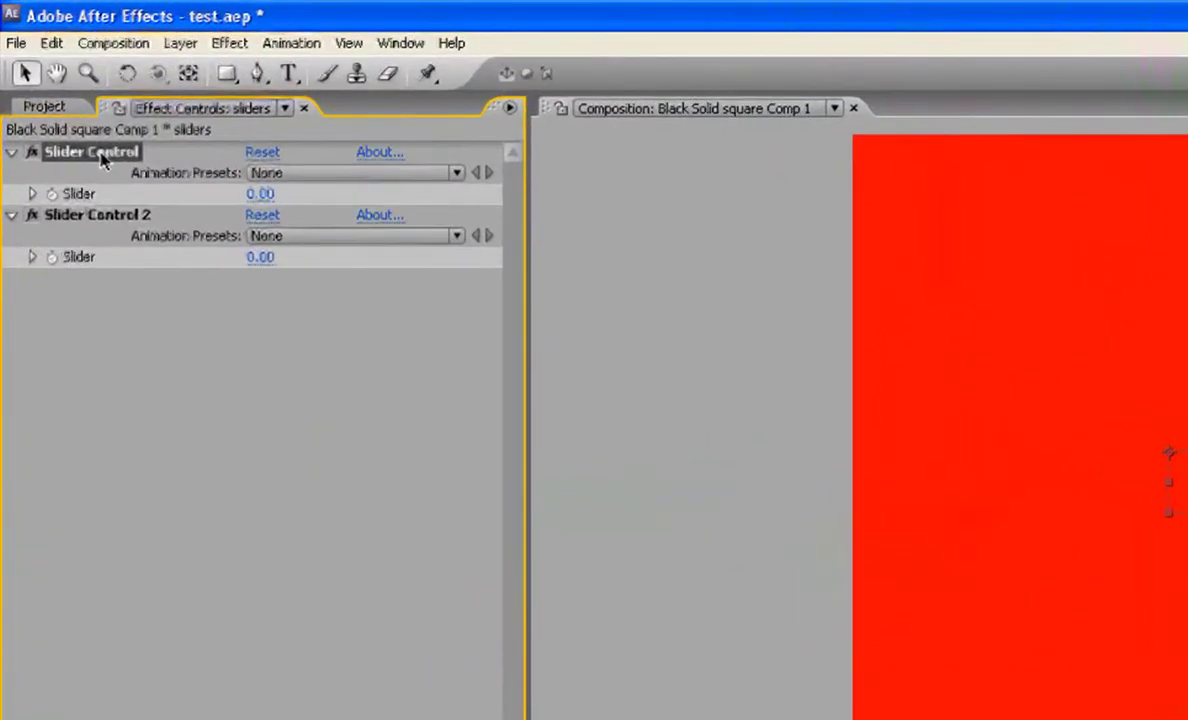
# - Rename the first slider 'image total' and set its value to 36
pyautogui.press('Return')
pyautogui.write('ima')
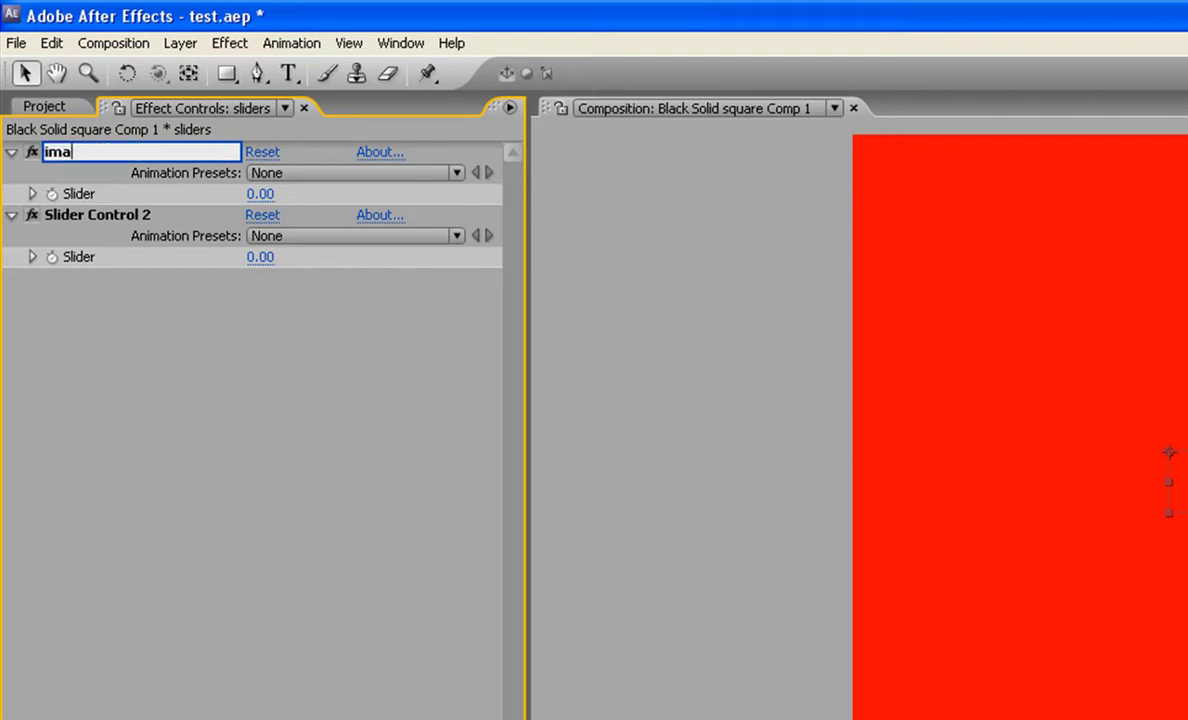
pyautogui.write('ge total')
pyautogui.press('Return')
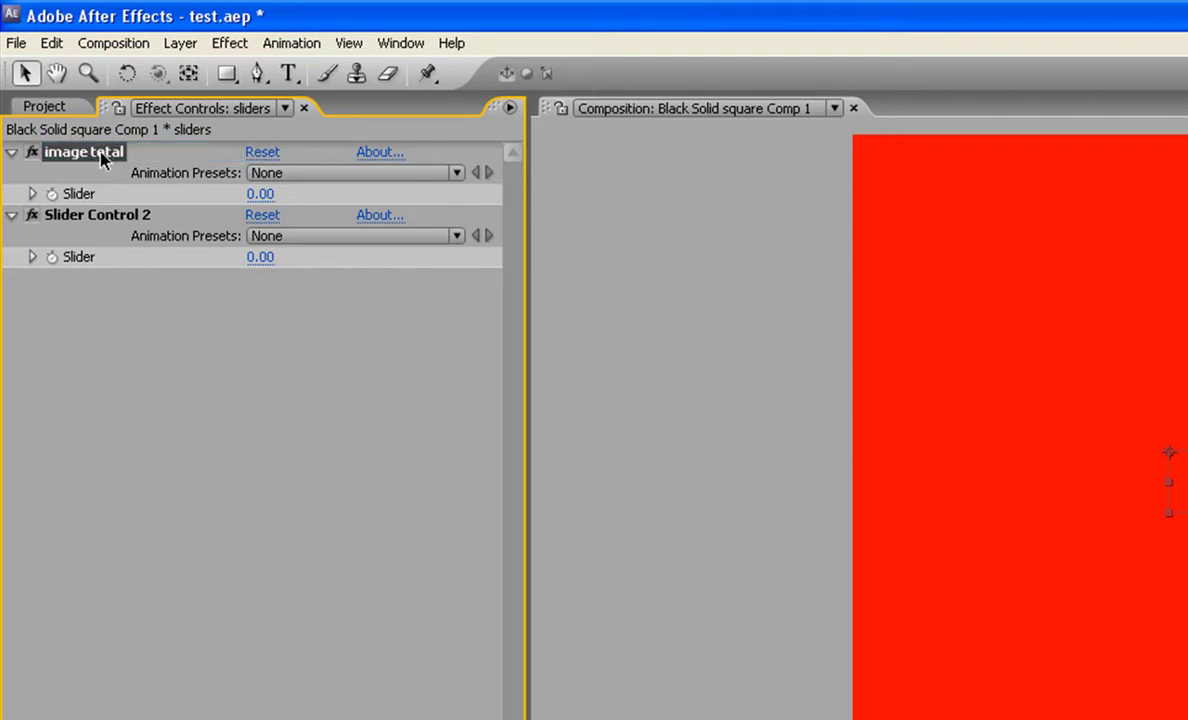
pyautogui.click(259, 195)
pyautogui.write('30')
pyautogui.press('Return')
# - Rename the second slider 'image total sqr.rt'
pyautogui.click(78, 222)
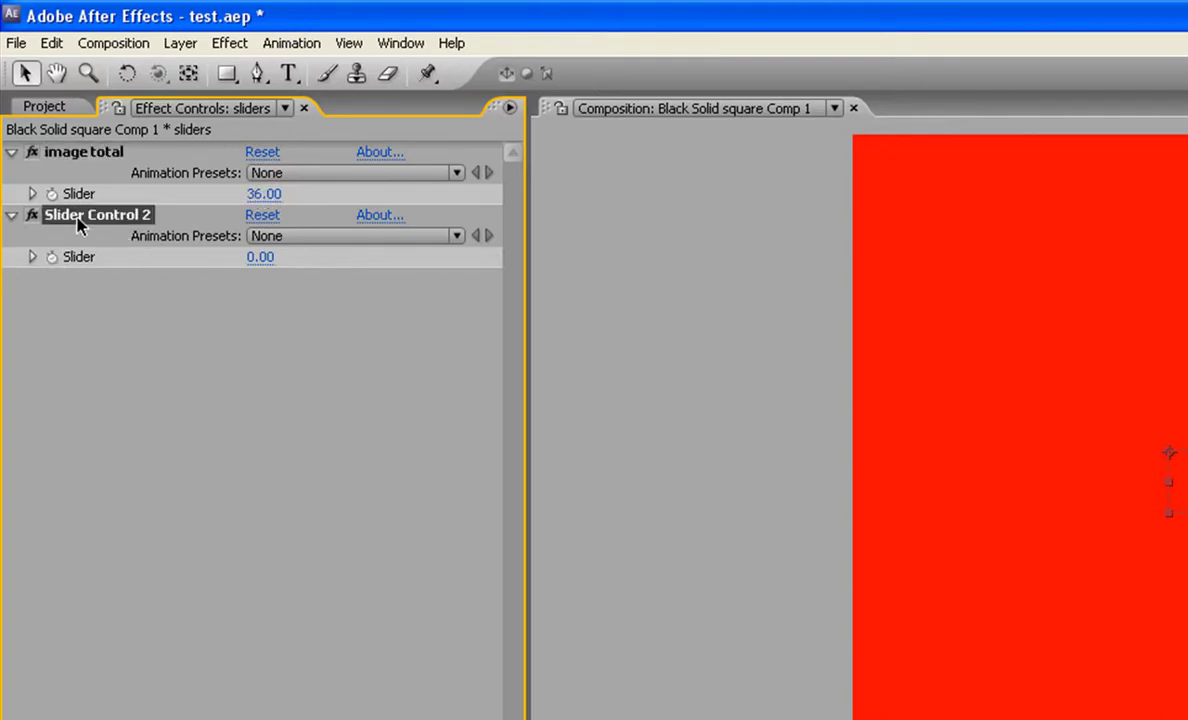
pyautogui.press('Return')
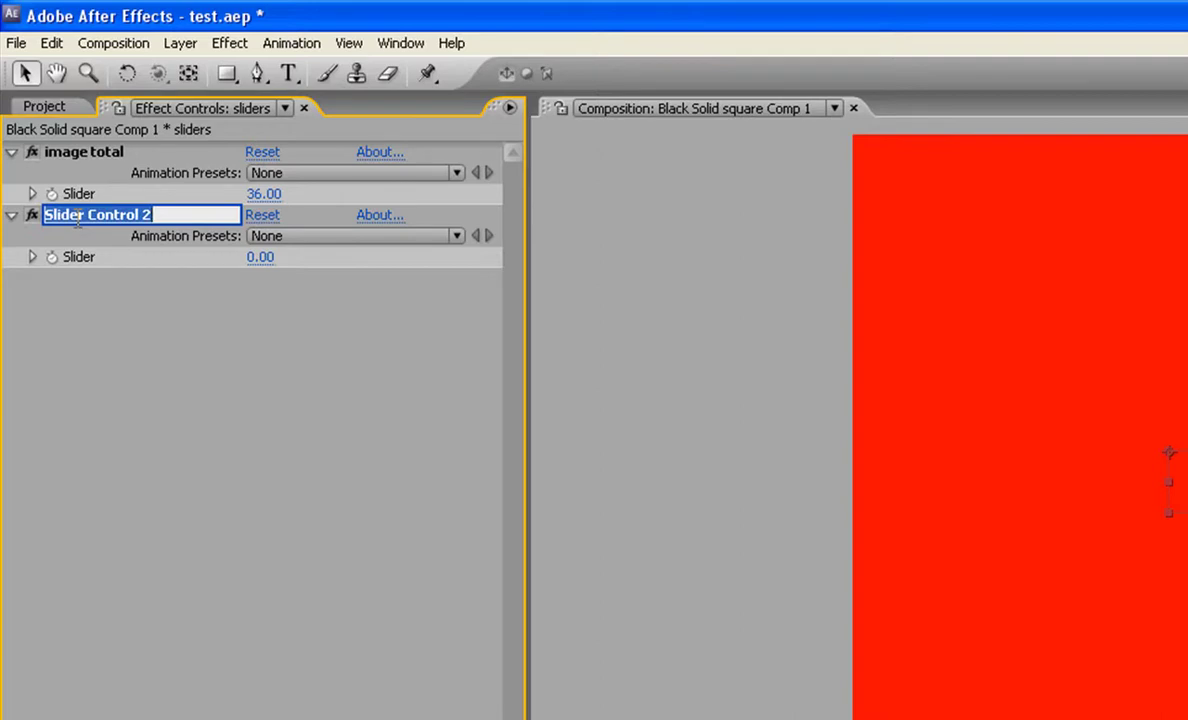
pyautogui.write('image total')
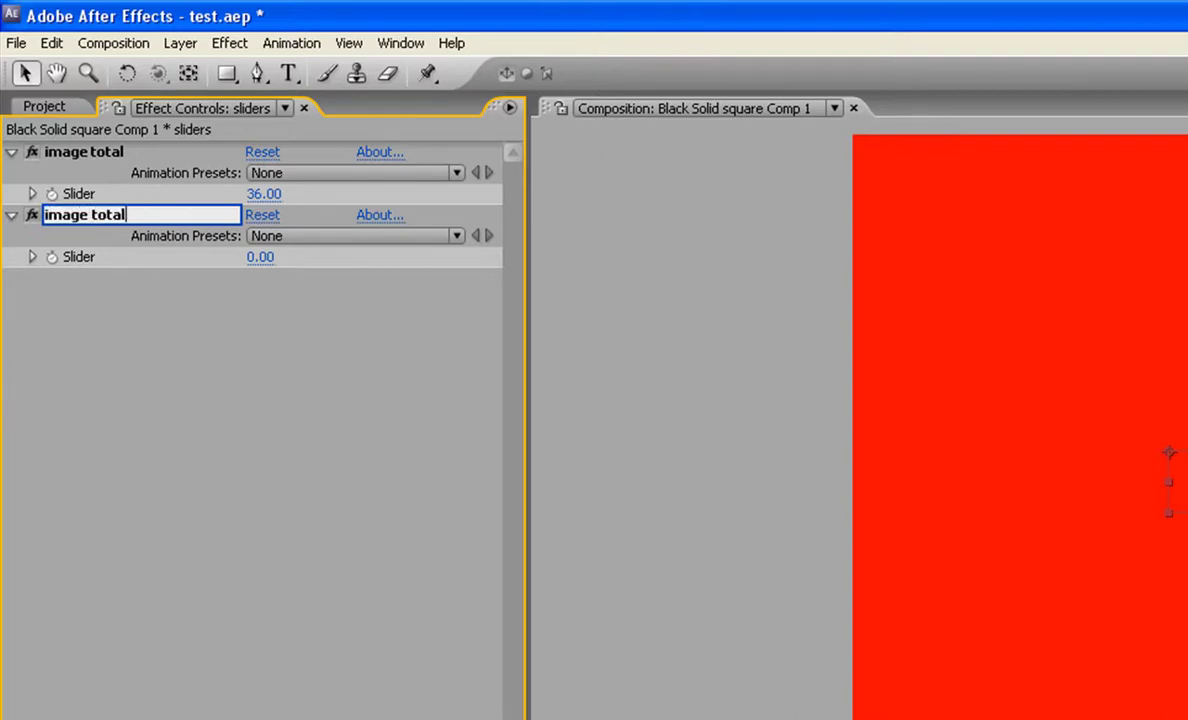
pyautogui.write(' sqr.rt')
pyautogui.press('Return')
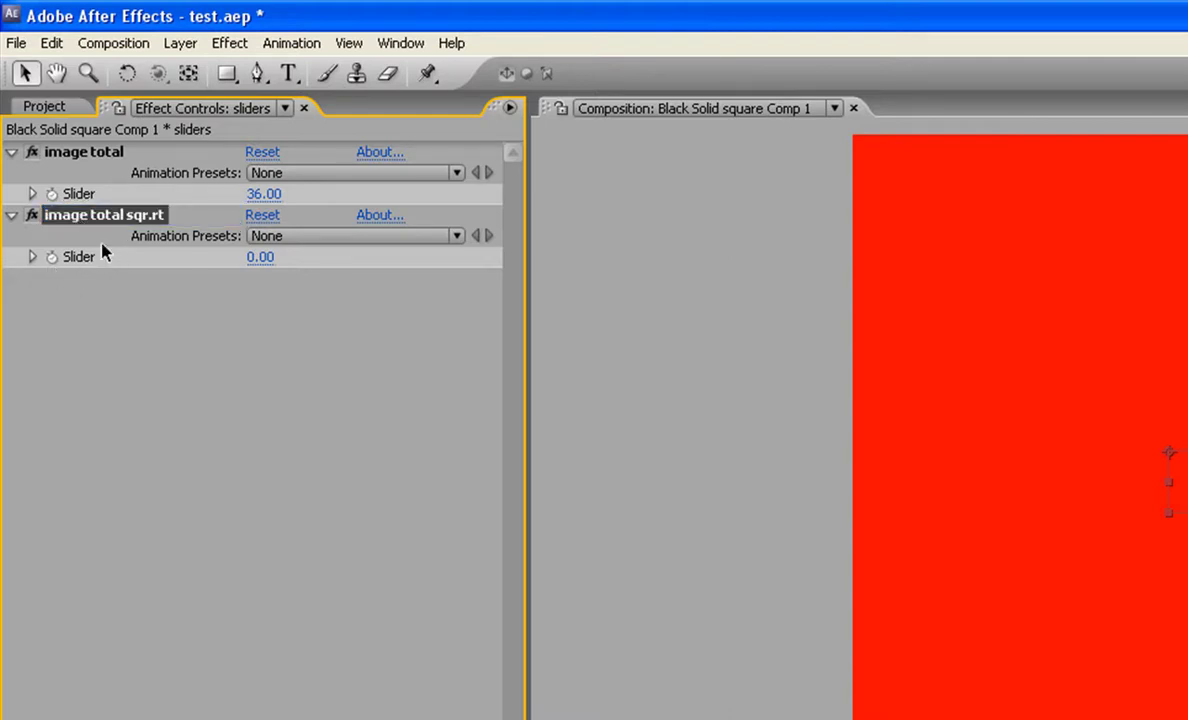
# - Give image total sqr.rt a Math.sqrt expression of the image total slider, yielding 6.00
pyautogui.keyDown('alt'); pyautogui.click(52, 257); pyautogui.keyUp('alt')
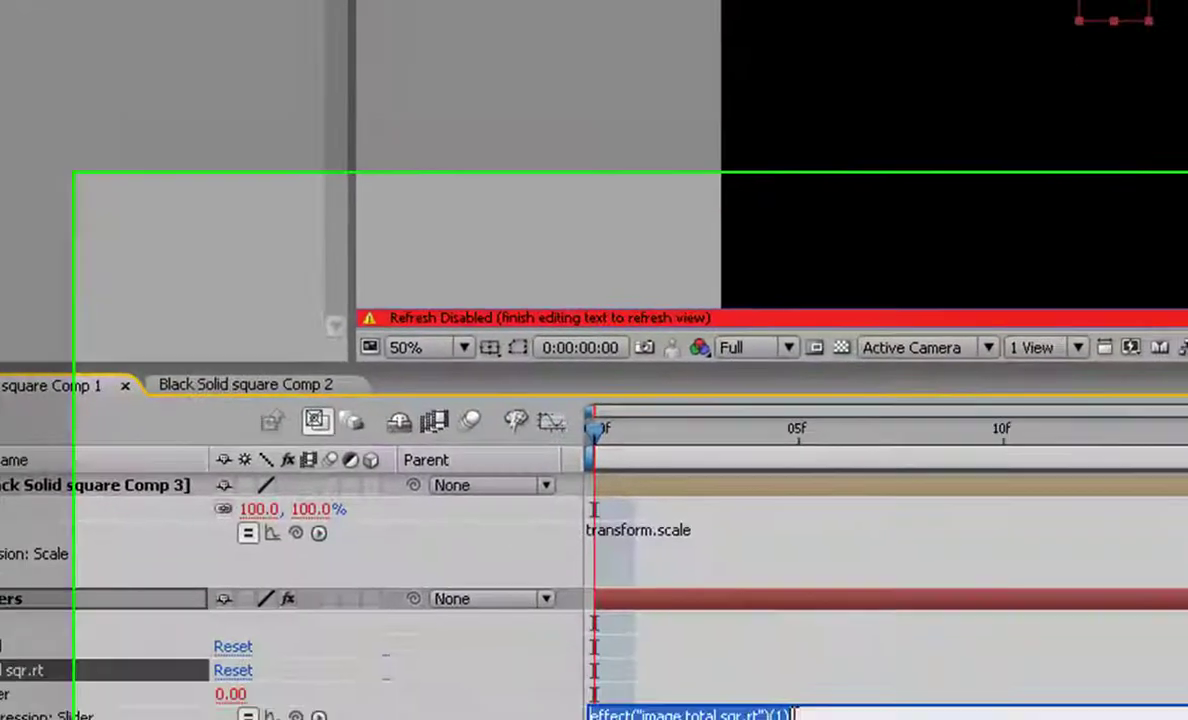
pyautogui.moveTo(764, 578); pyautogui.dragTo(763, 648)
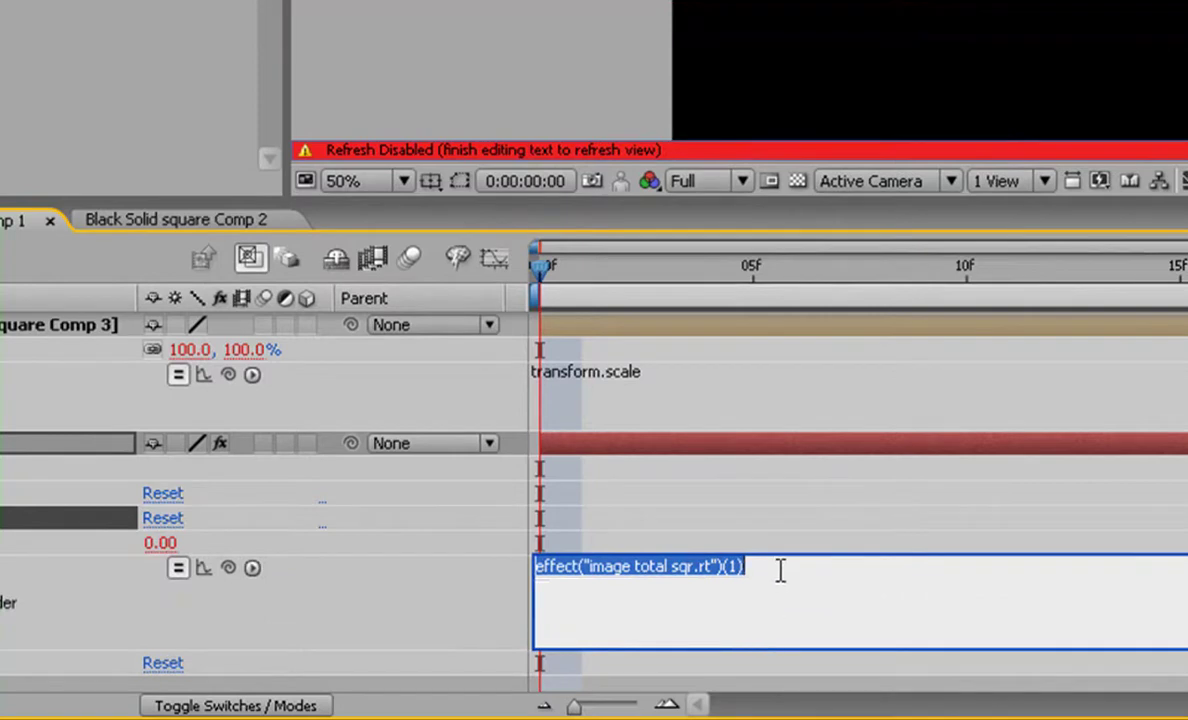
pyautogui.press('BackSpace')
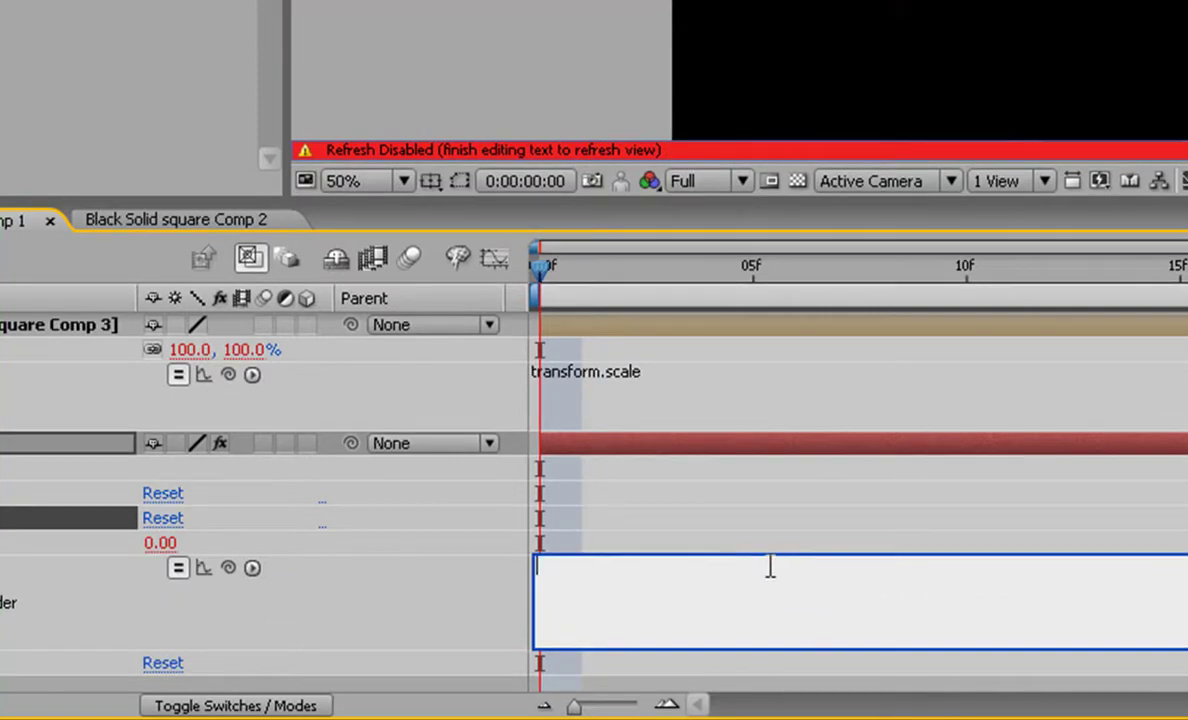
pyautogui.click(252, 569)
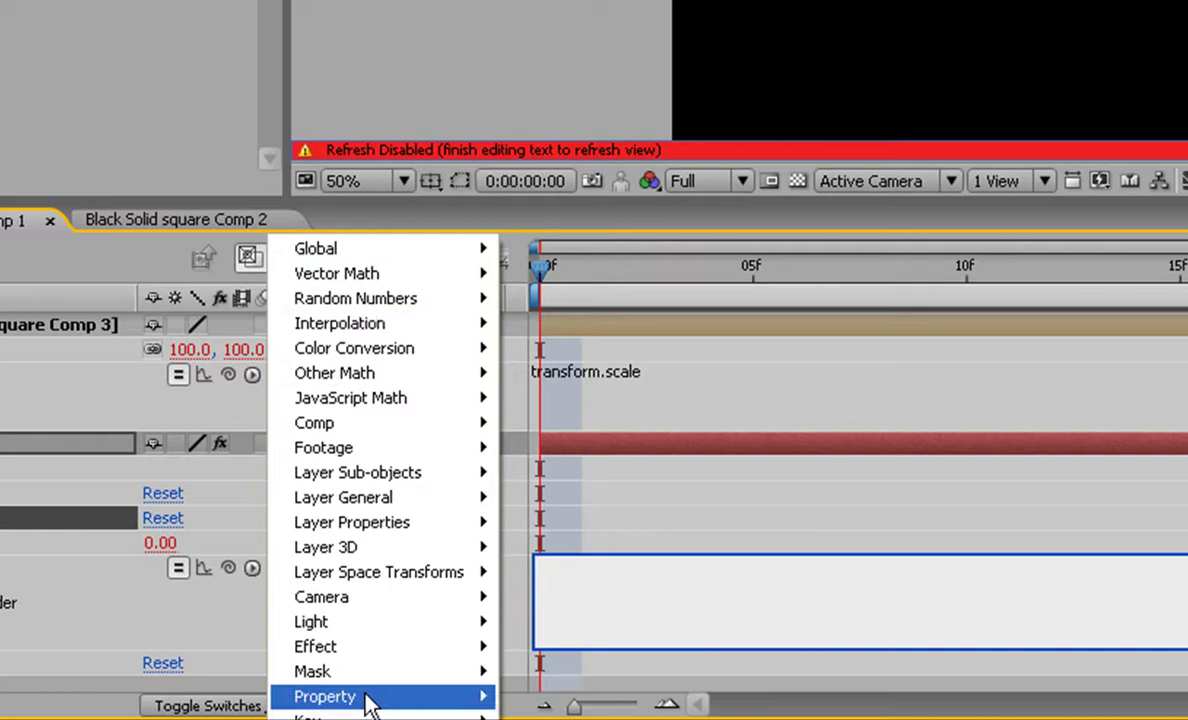
pyautogui.moveTo(362, 478)
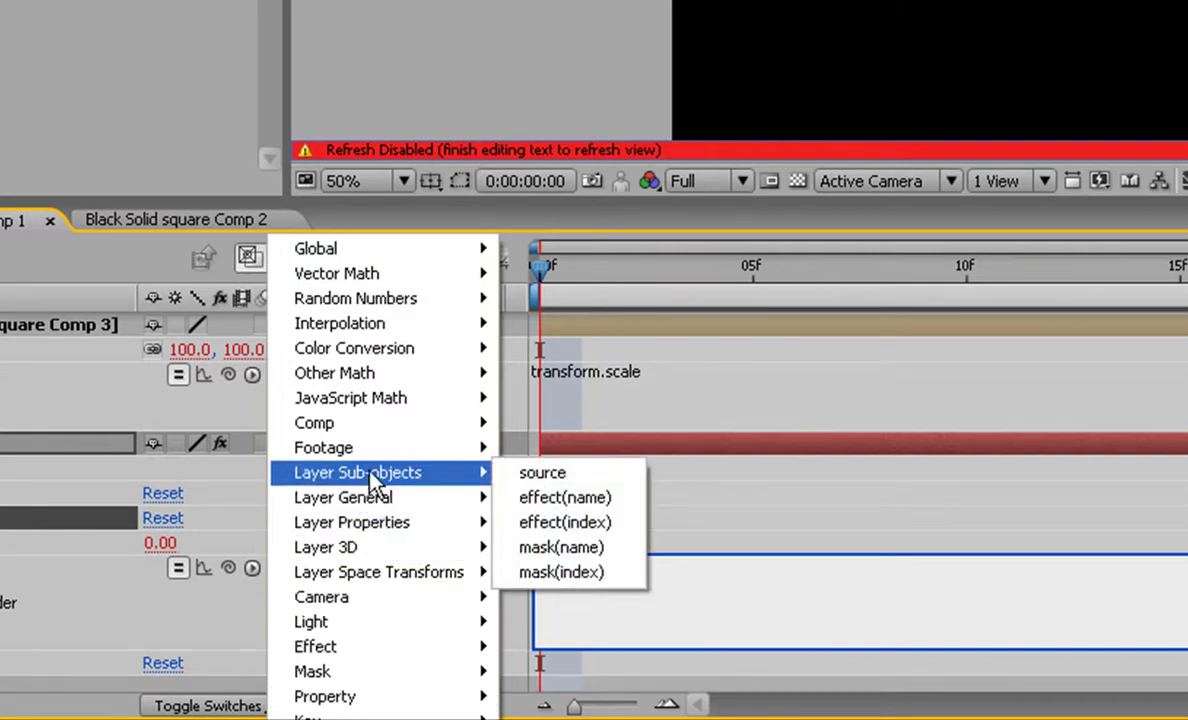
pyautogui.moveTo(380, 408)
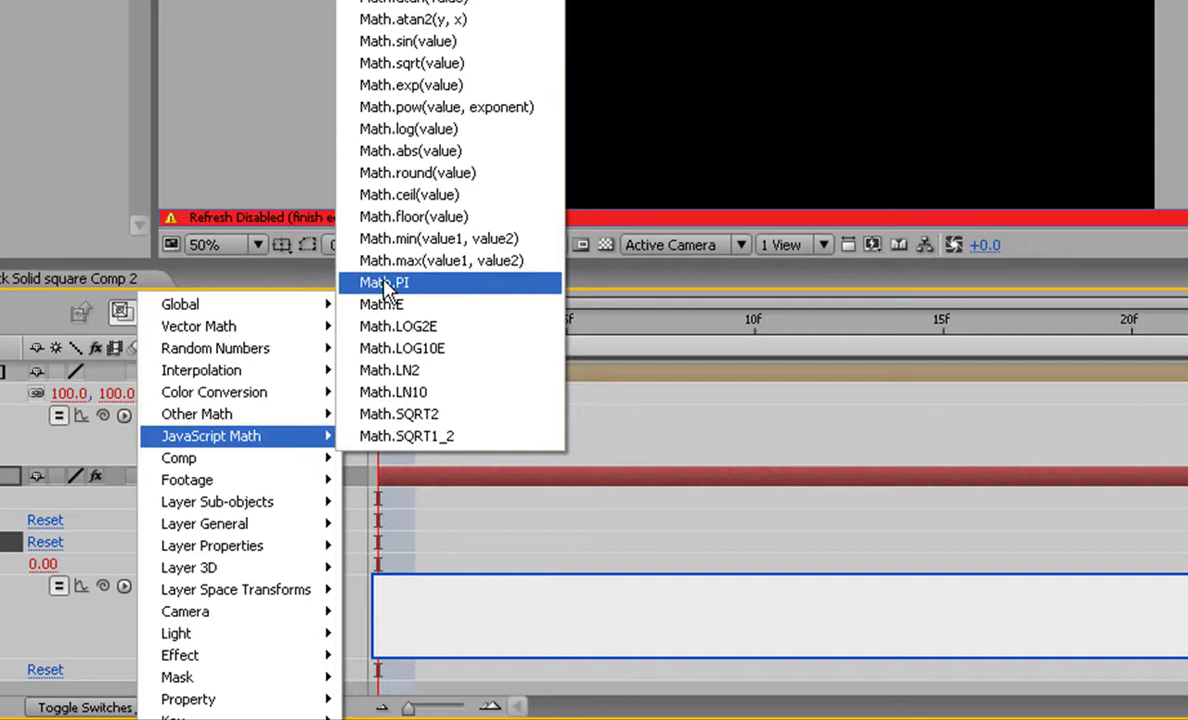
pyautogui.click(385, 72)
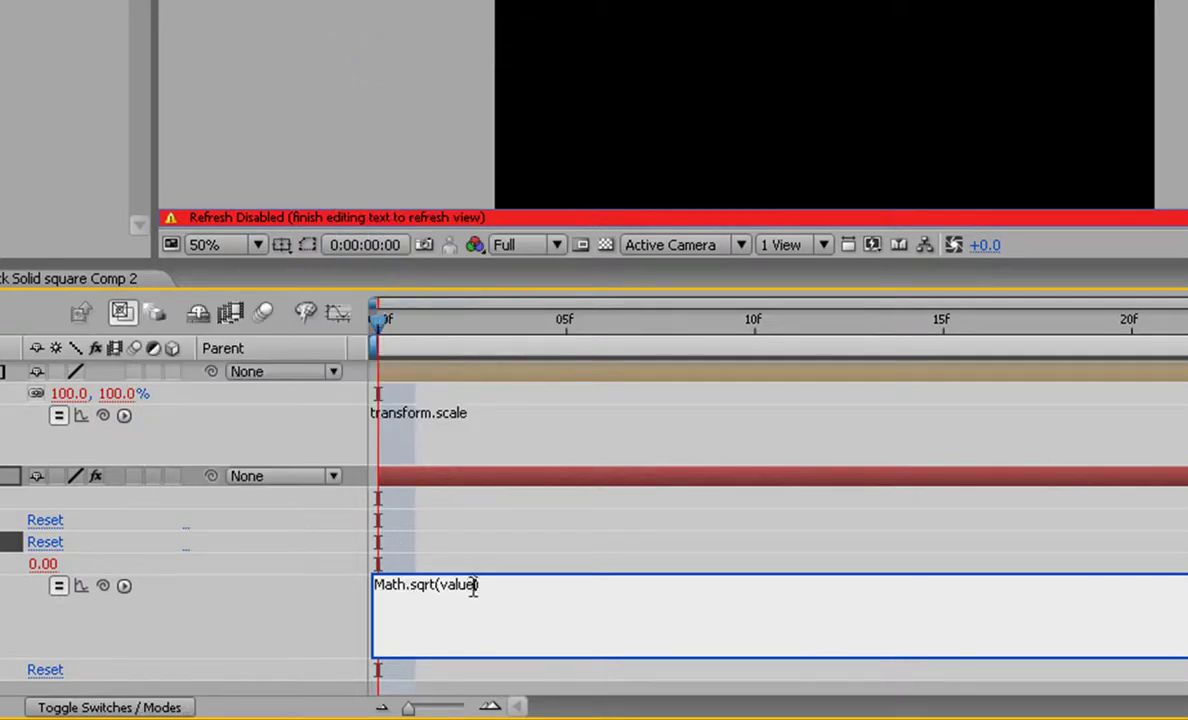
pyautogui.moveTo(474, 588); pyautogui.dragTo(446, 588)
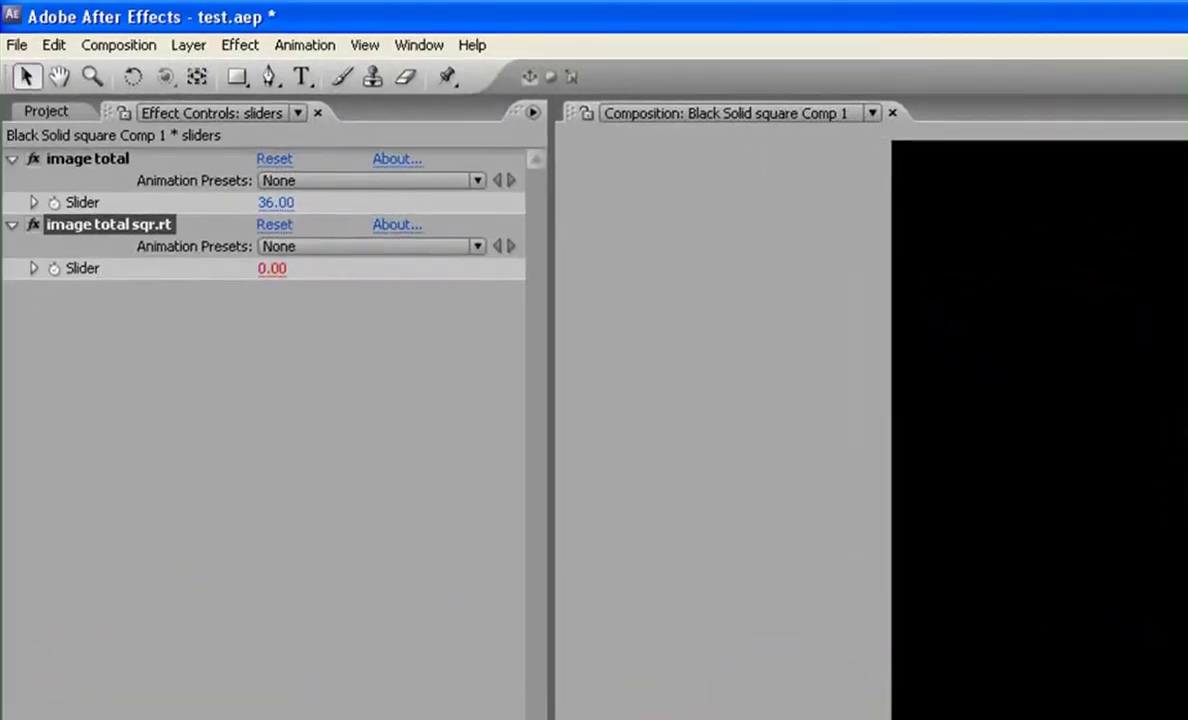
pyautogui.moveTo(280, 719); pyautogui.dragTo(120, 204)
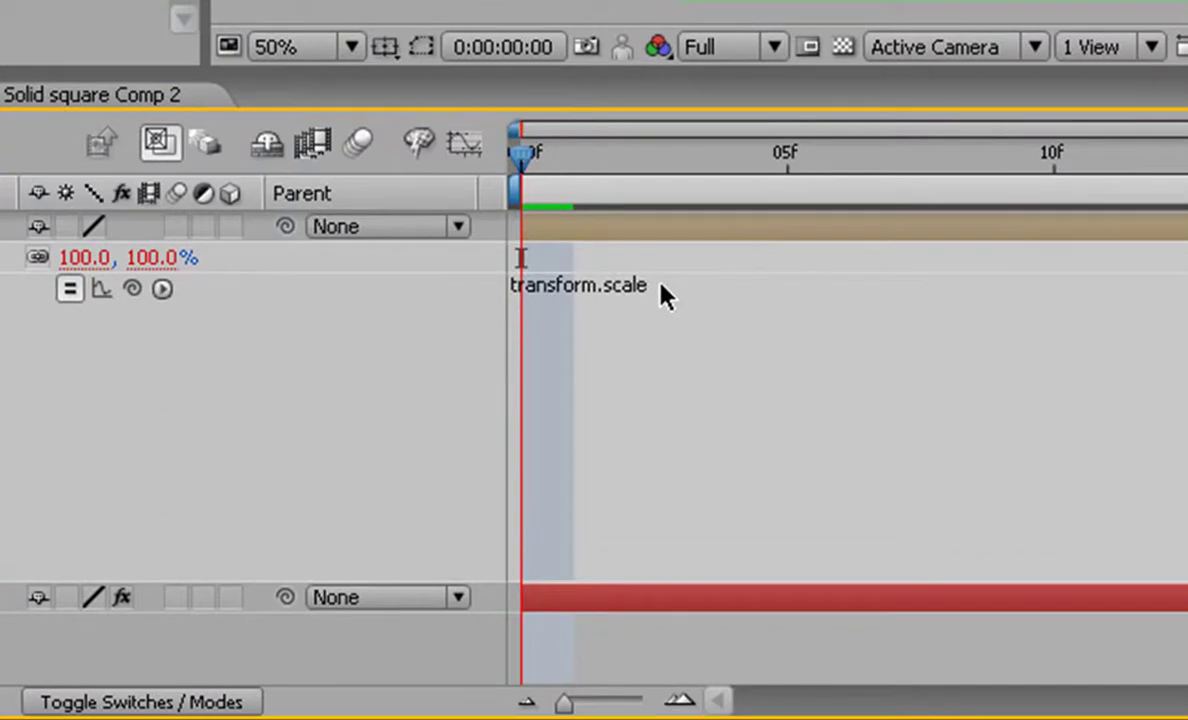
# - Write the Comp 3 Scale expression 'itsq = [sqr.rt slider]; value / itsq', scaling it to 16.7%
pyautogui.click(661, 286)
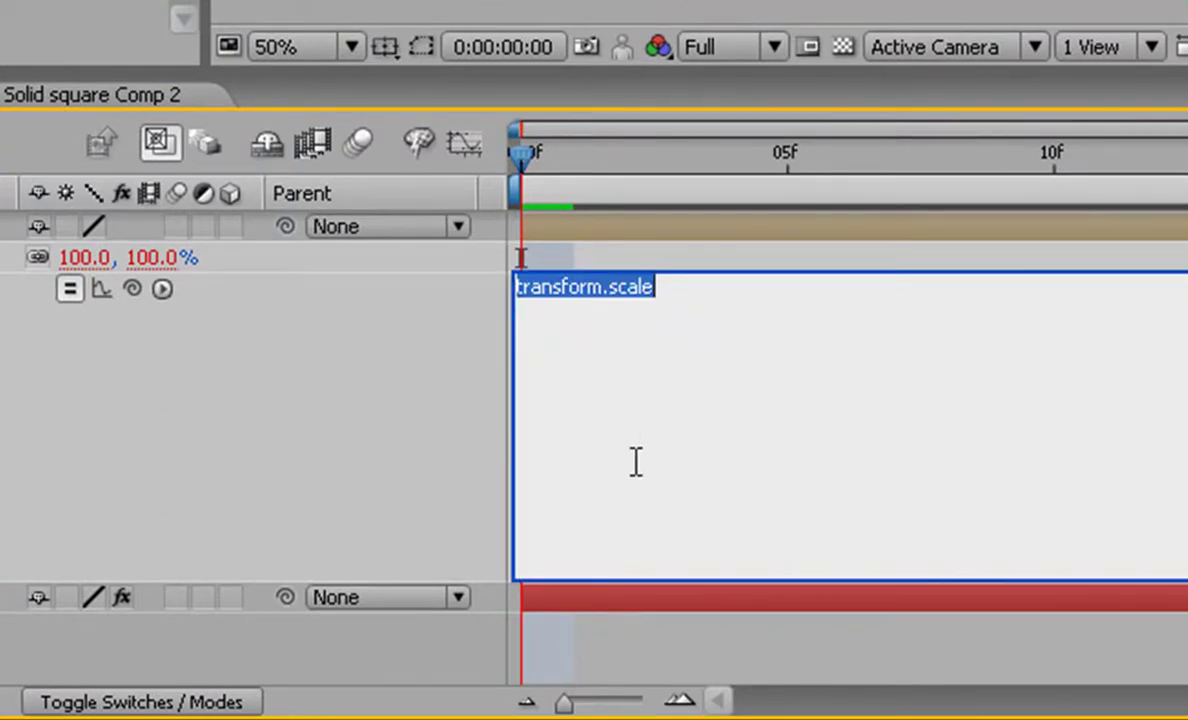
pyautogui.write('it')
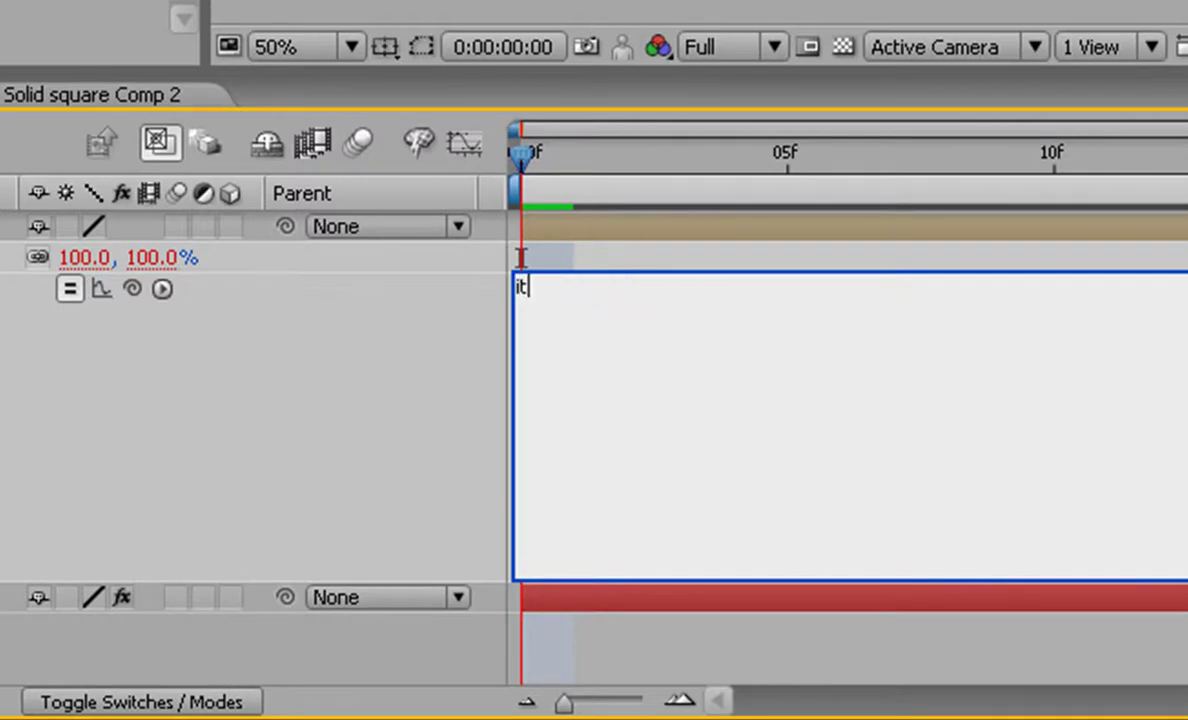
pyautogui.write('sq =')
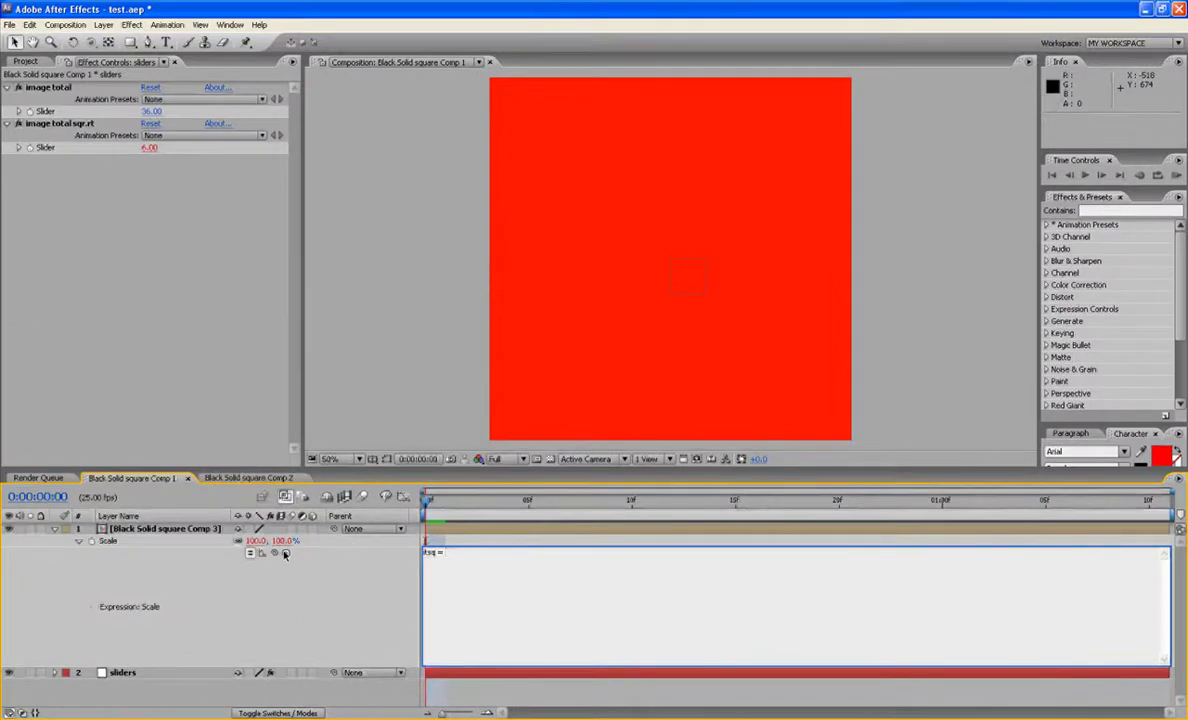
pyautogui.moveTo(273, 552); pyautogui.dragTo(59, 151)
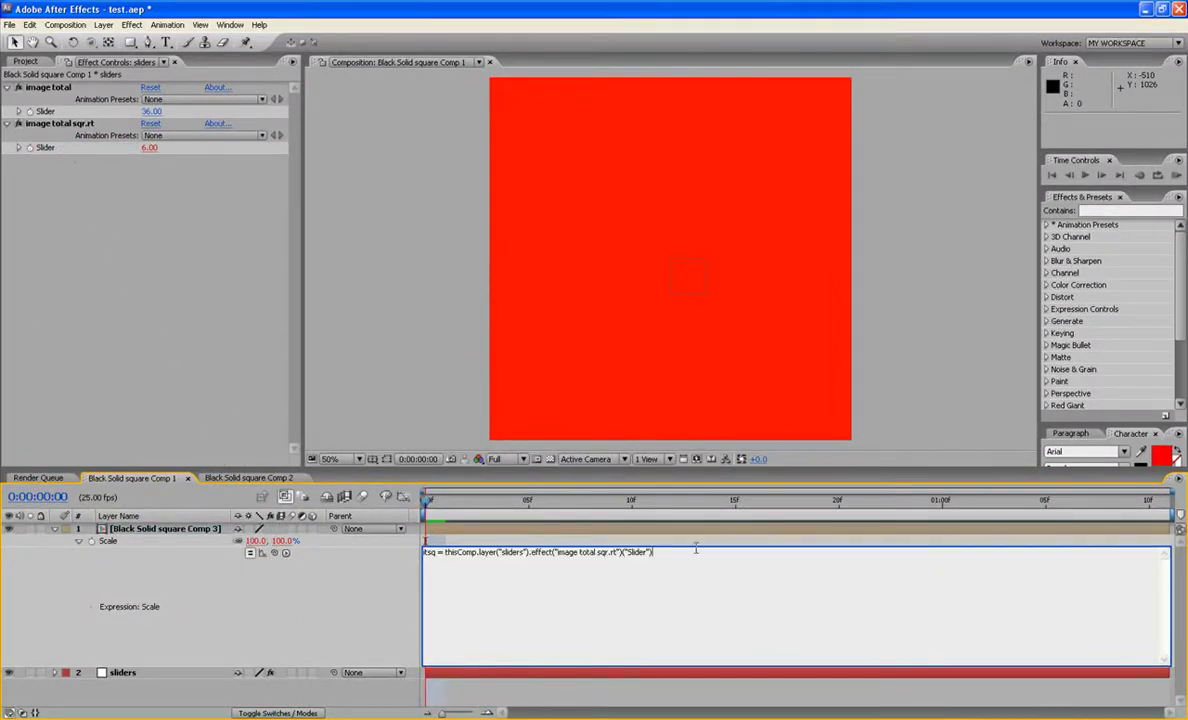
pyautogui.write(';')
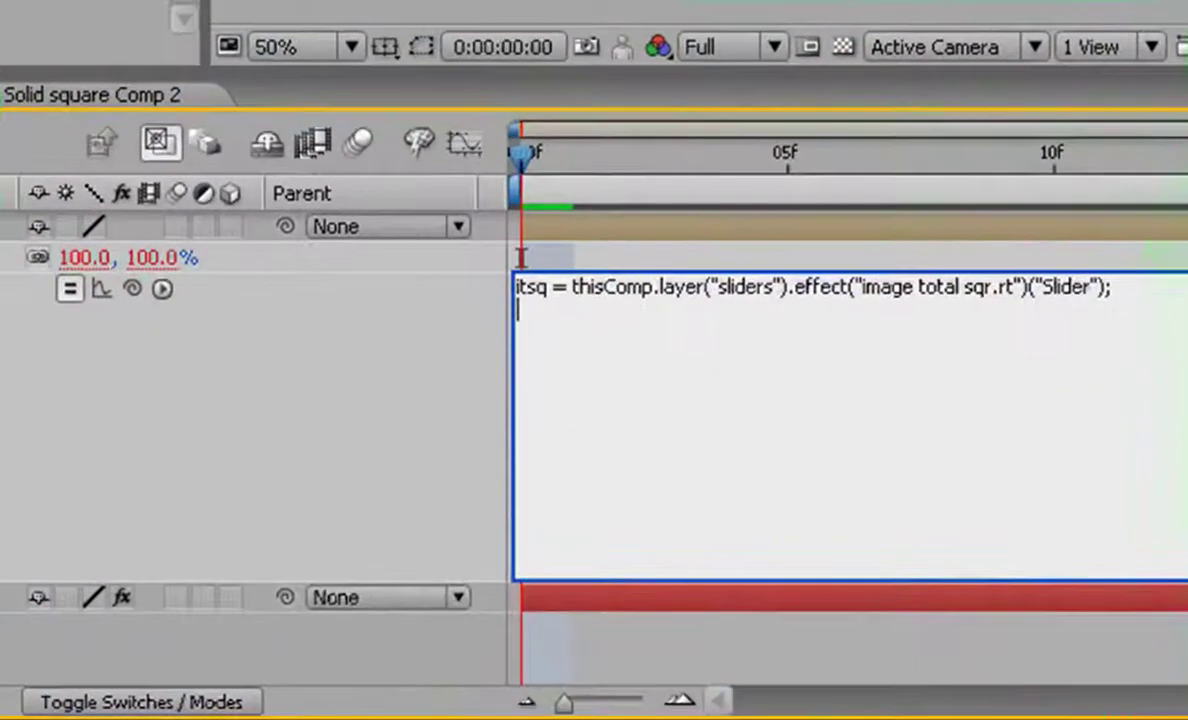
pyautogui.press('Return')
pyautogui.press('Return')
pyautogui.write('value')
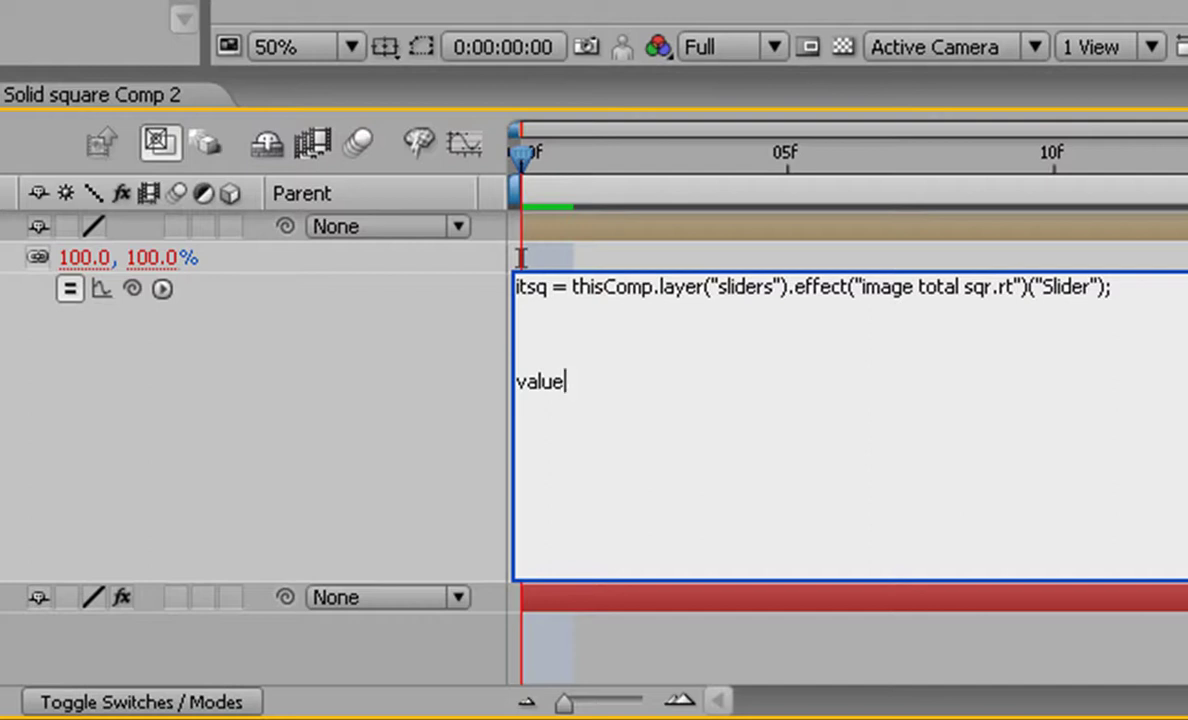
pyautogui.write('/ itsq')
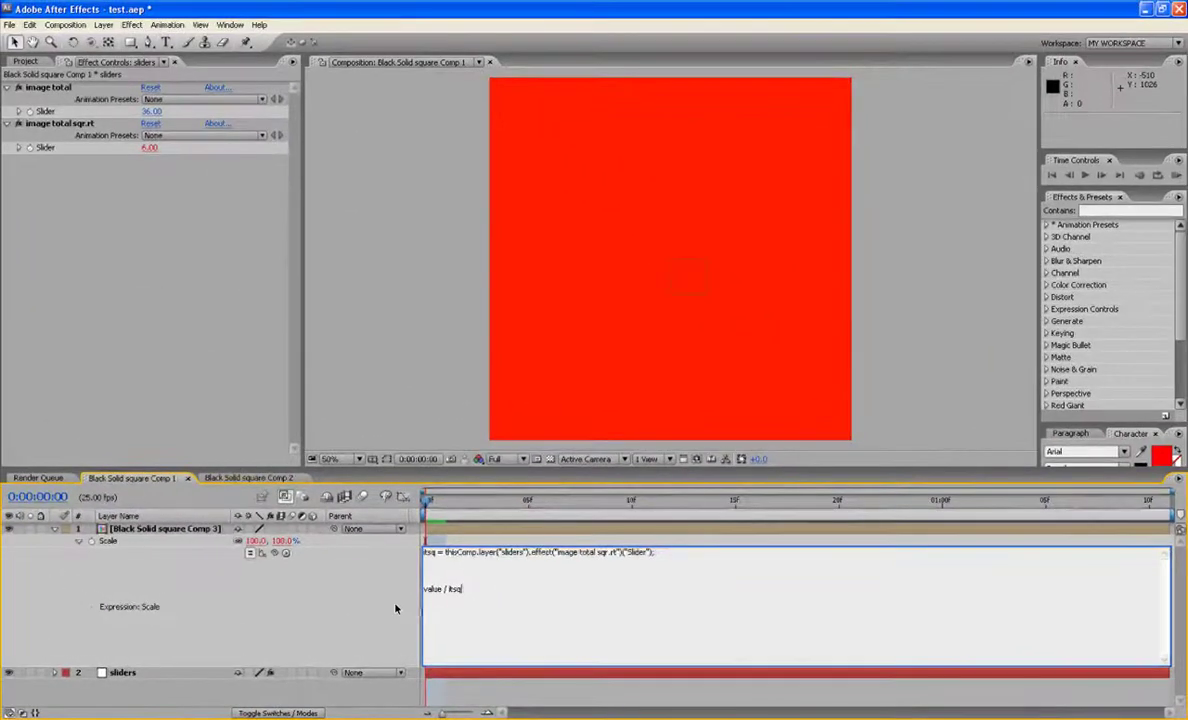
pyautogui.click(395, 608)
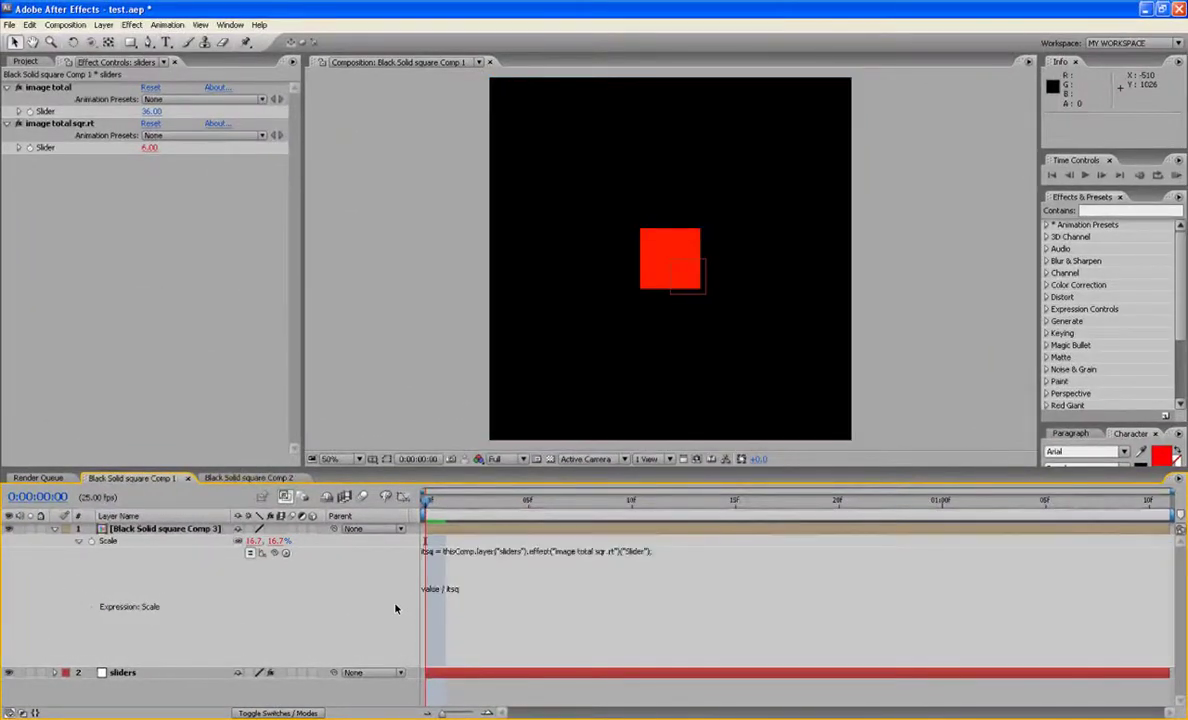